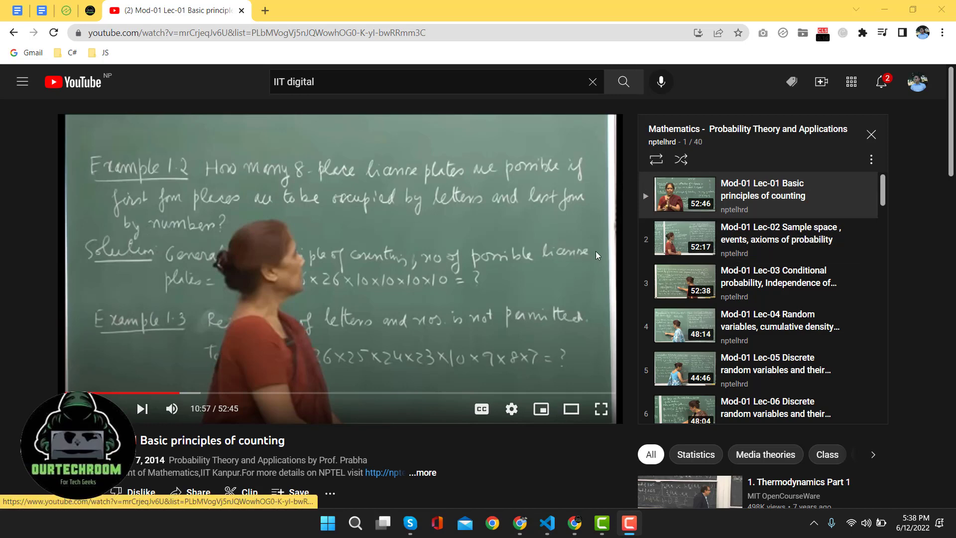
Review the lecture video's built-in playback speed options and keep the speed at Normal.
scroll(595, 250, down, 1)
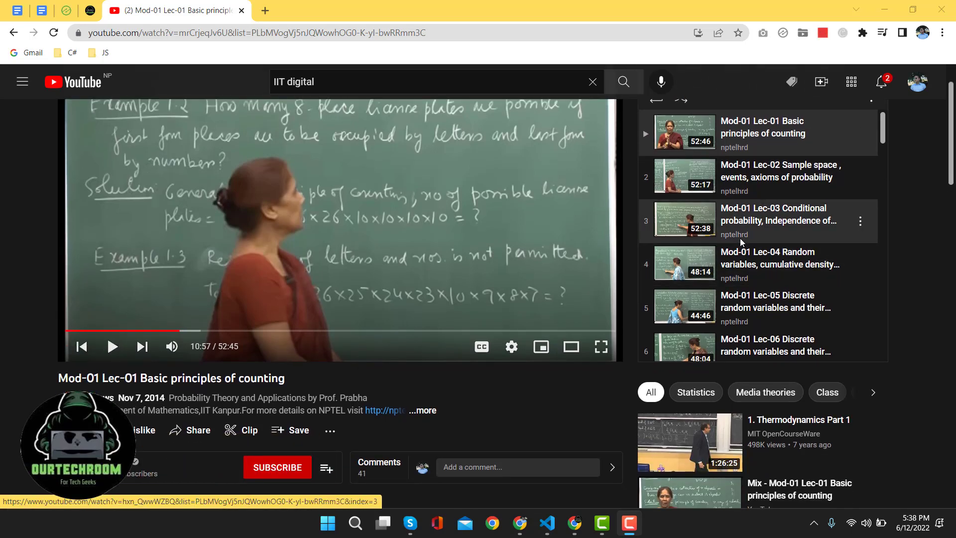
scroll(737, 259, down, 1)
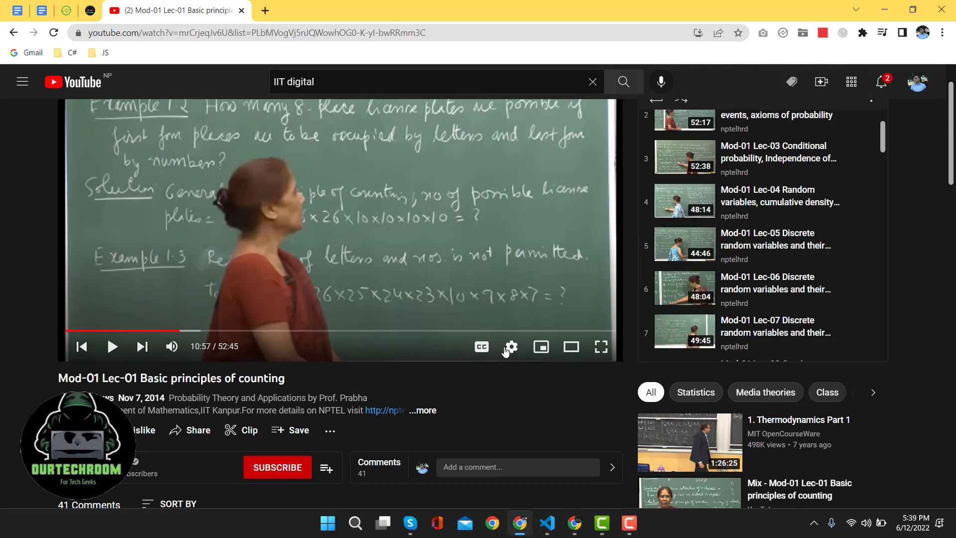
click(510, 348)
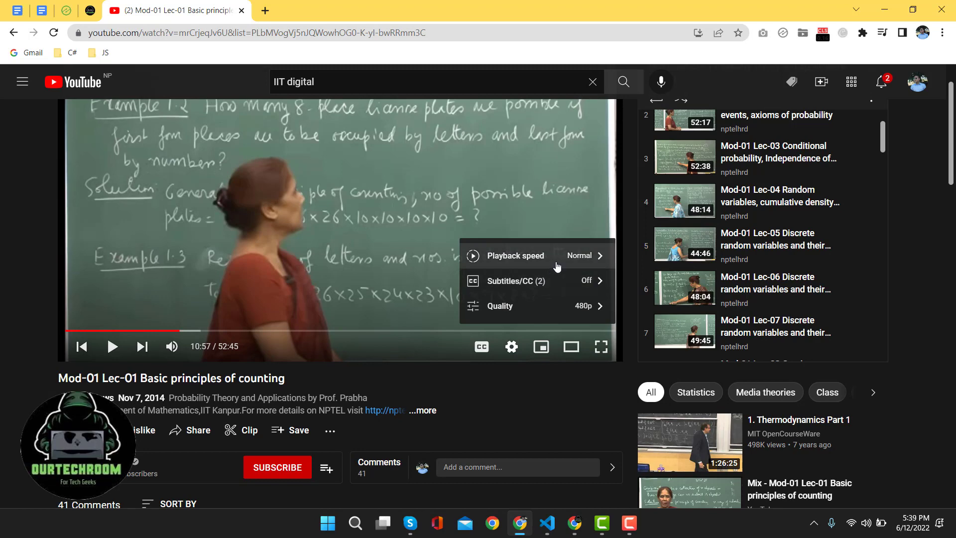
click(555, 259)
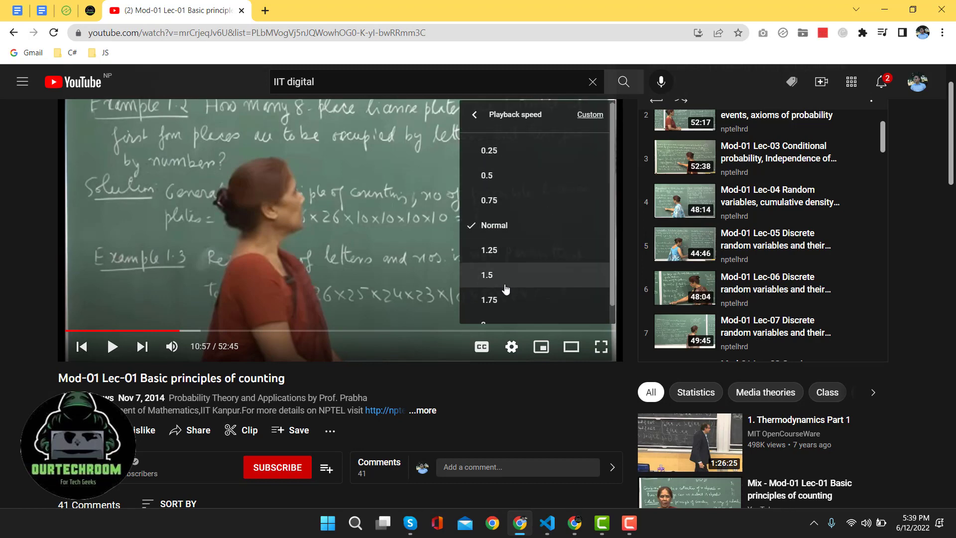
scroll(499, 314, down, 1)
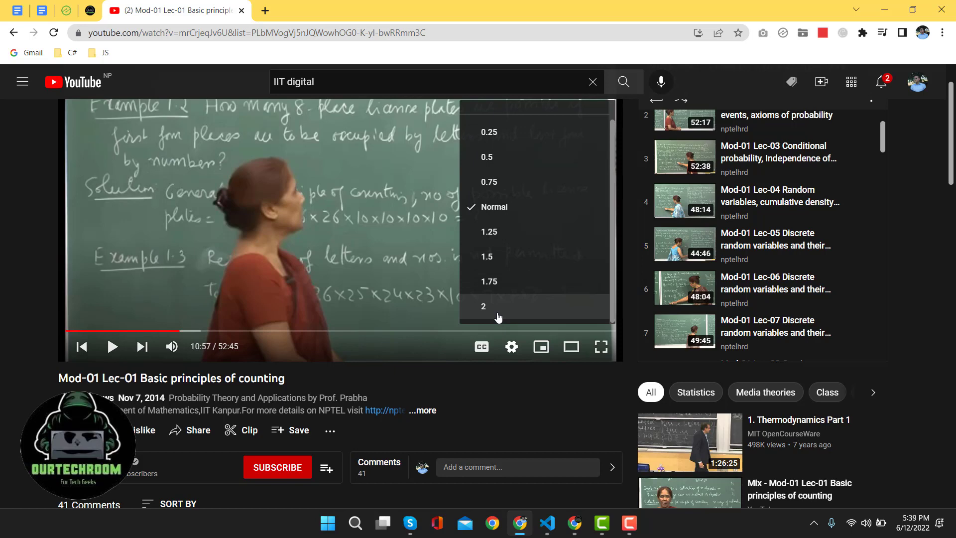
click(488, 211)
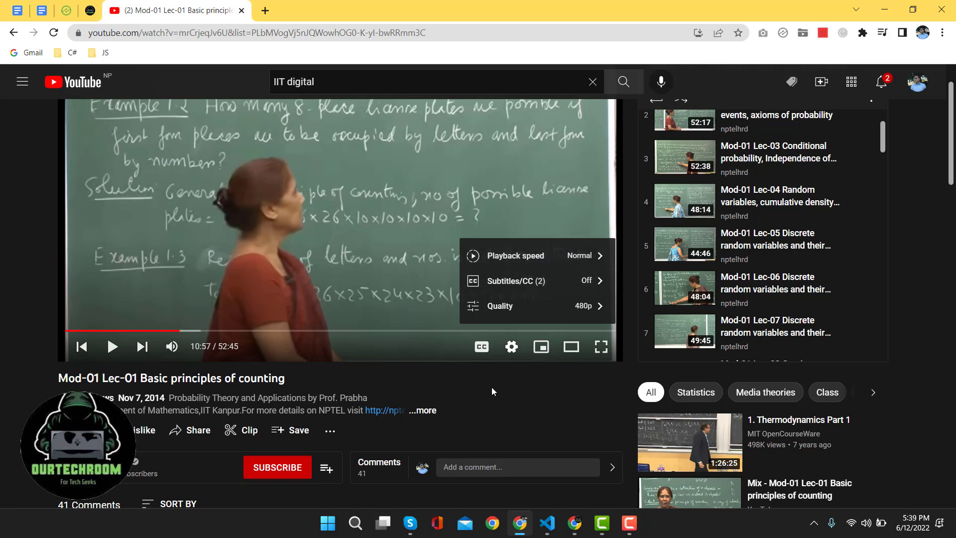
scroll(492, 387, down, 1)
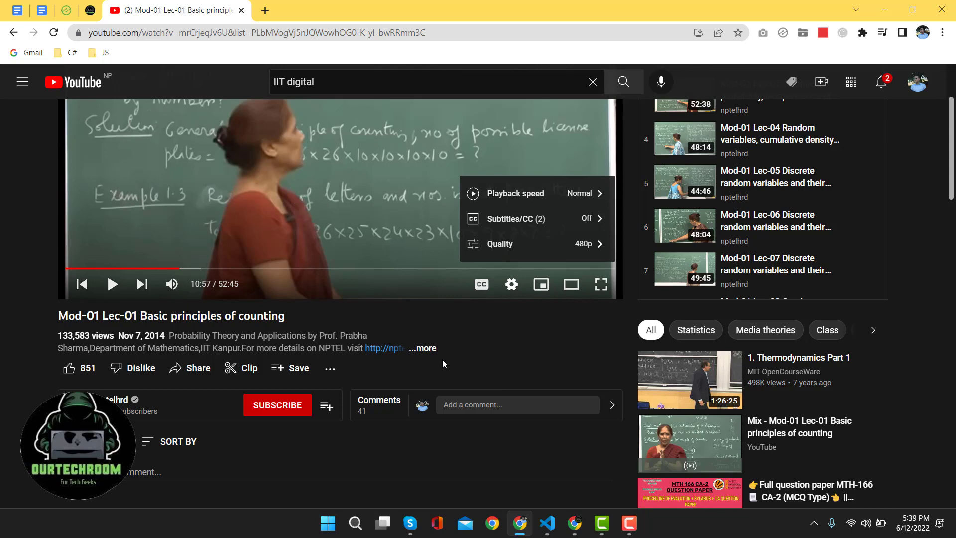
scroll(441, 361, up, 2)
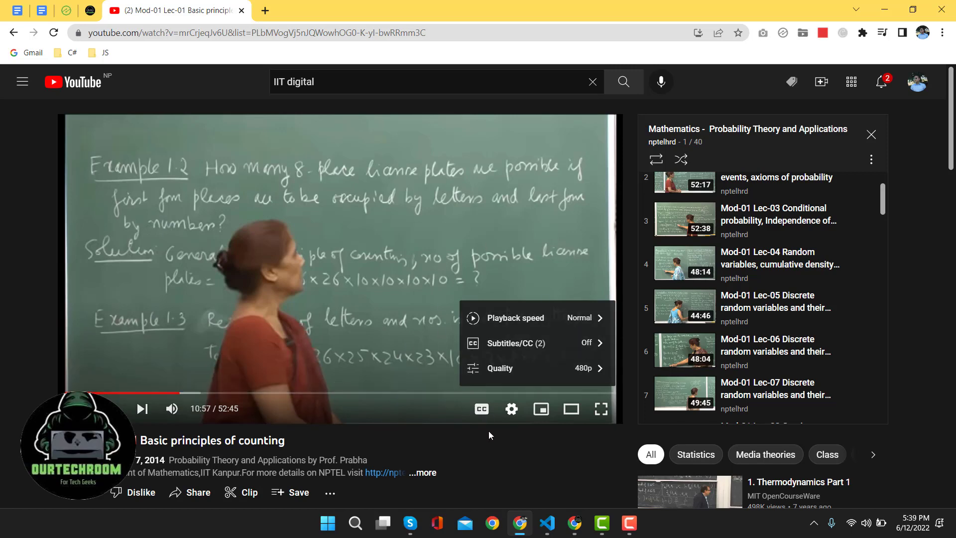
scroll(449, 402, down, 2)
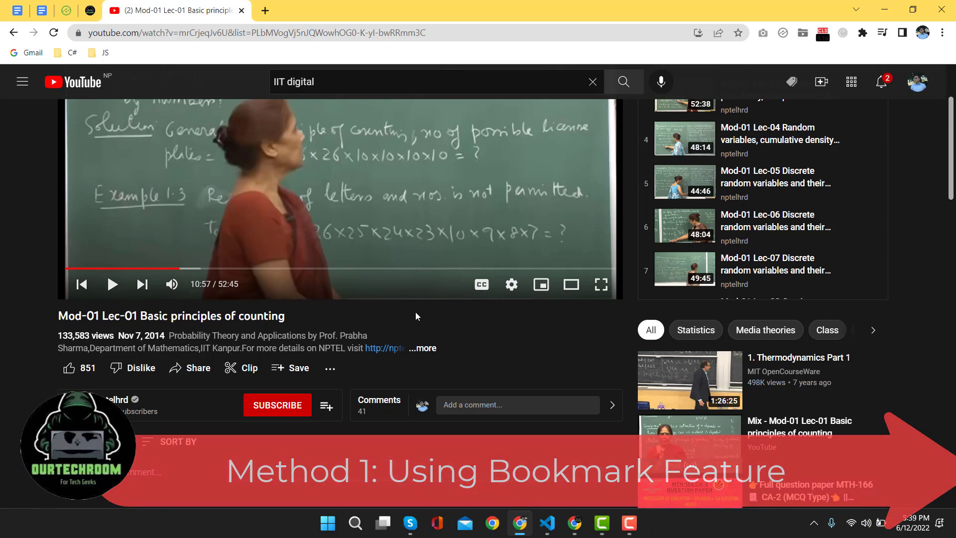
scroll(445, 278, up, 1)
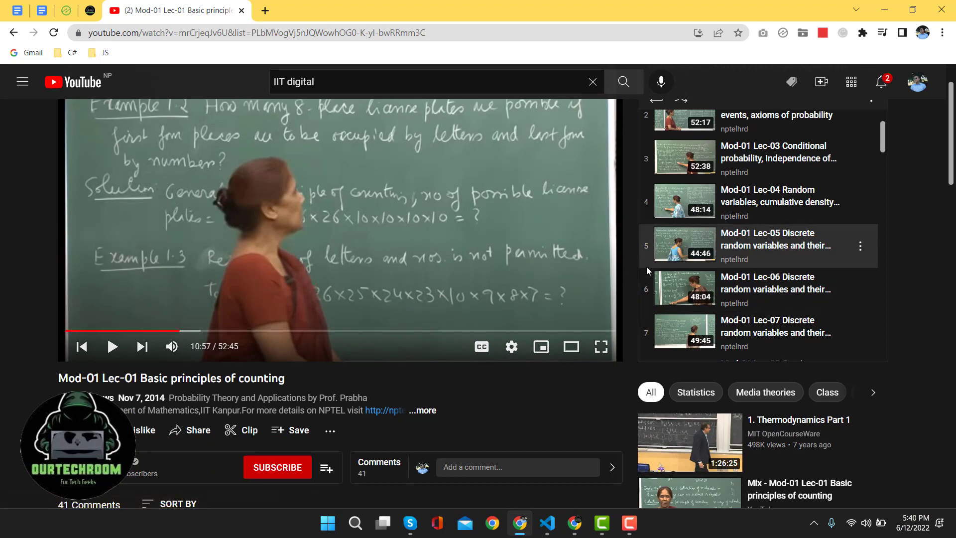
Open the bookmark manager and start a new bookmark in the bookmarks bar named "Youtube Playback Speed Controller".
click(943, 38)
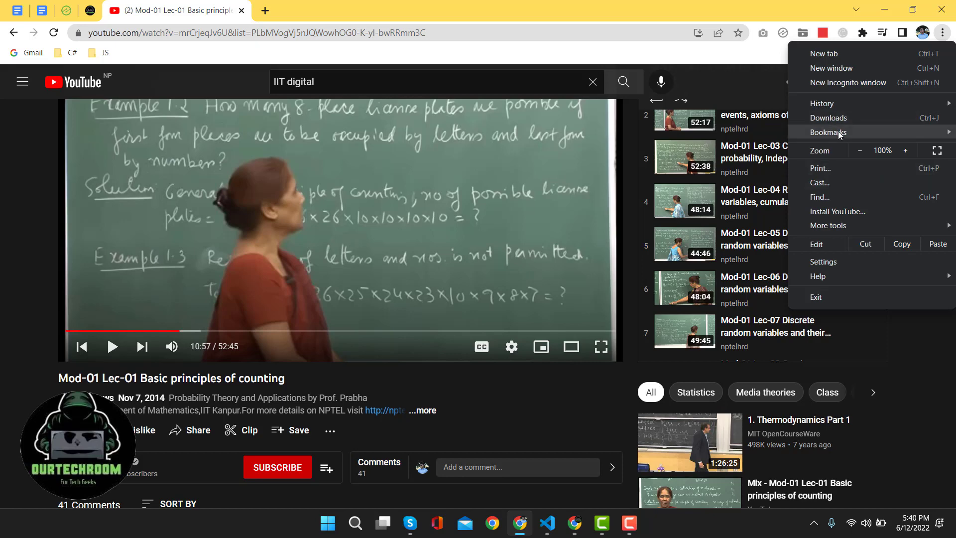
mouse_move(869, 134)
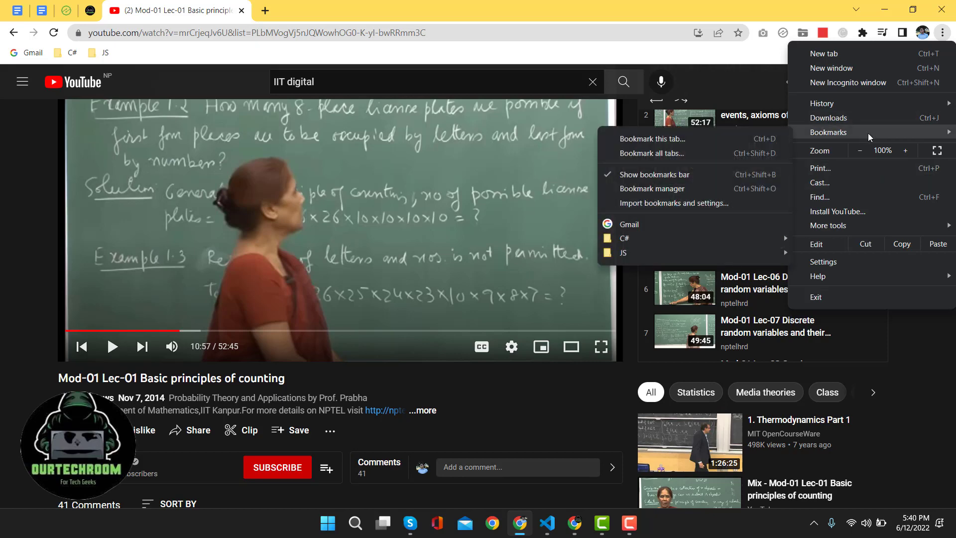
click(674, 190)
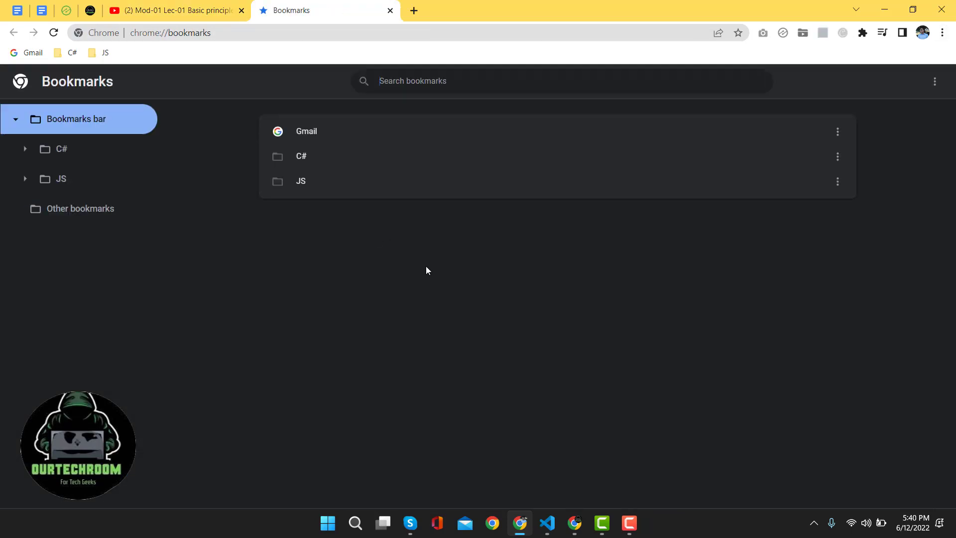
right_click(449, 272)
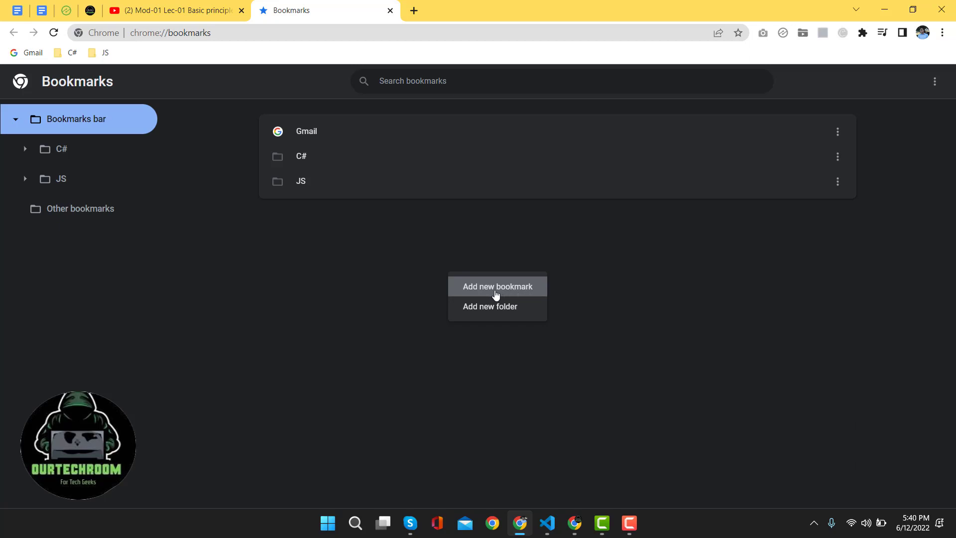
click(534, 294)
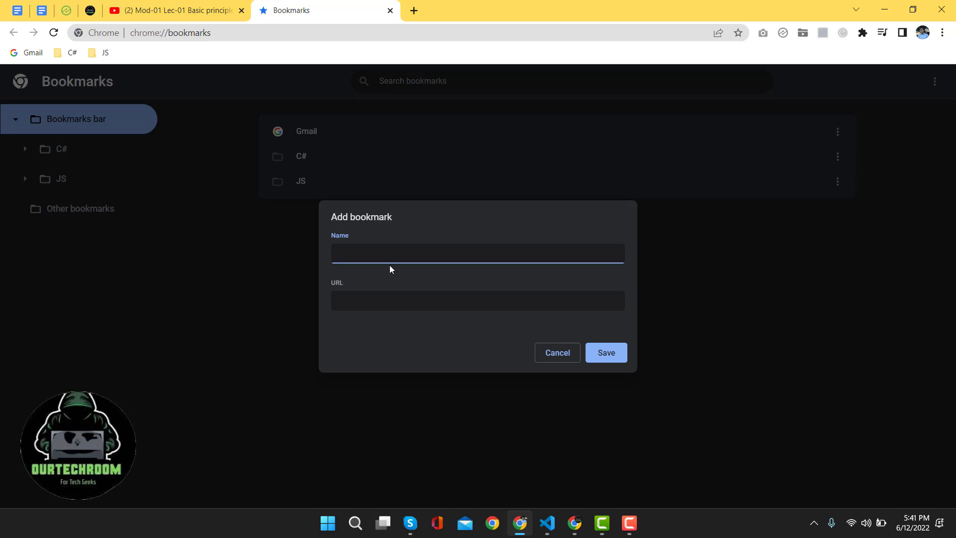
text(Youtube Playback Speed Controller)
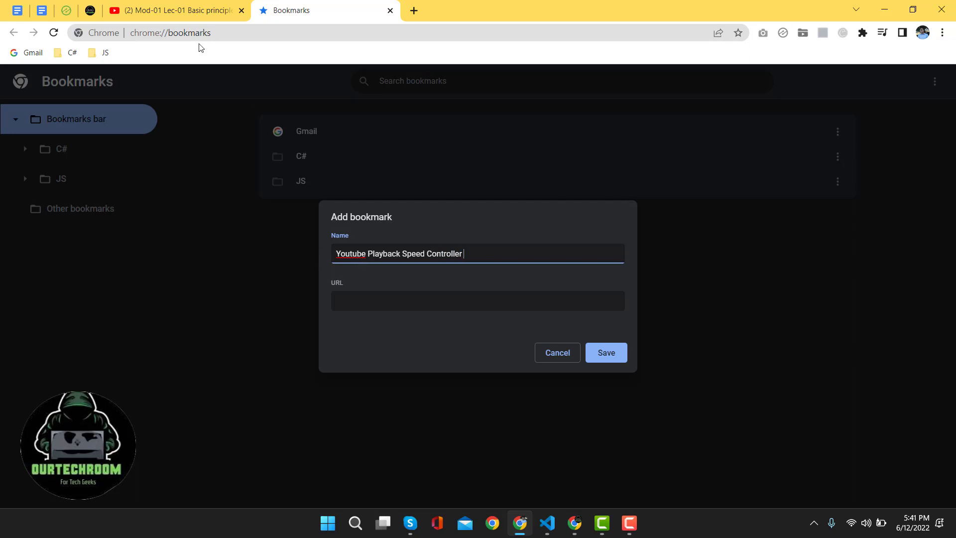
Copy the javascript speed-rate prompt script from the ourtechroom.com article on increasing YouTube playback speed.
click(94, 11)
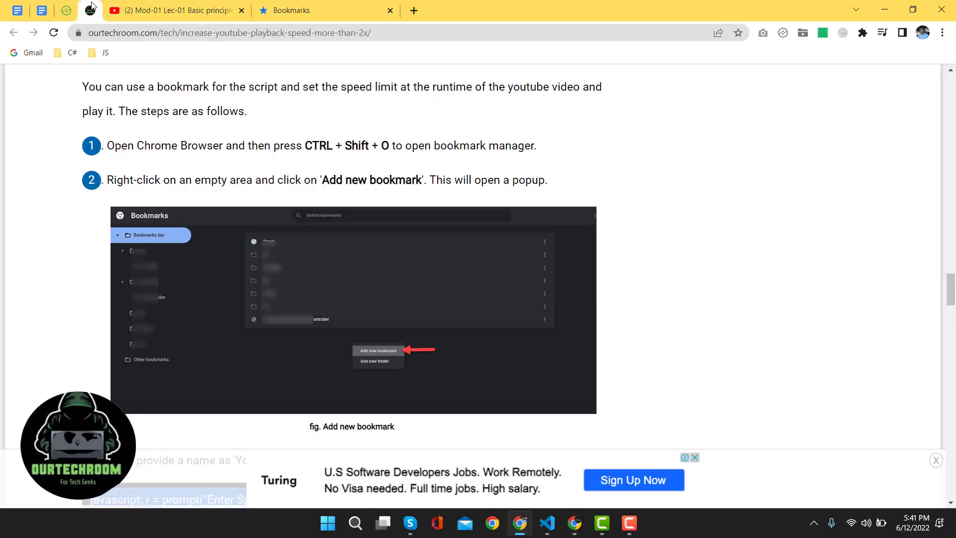
click(393, 33)
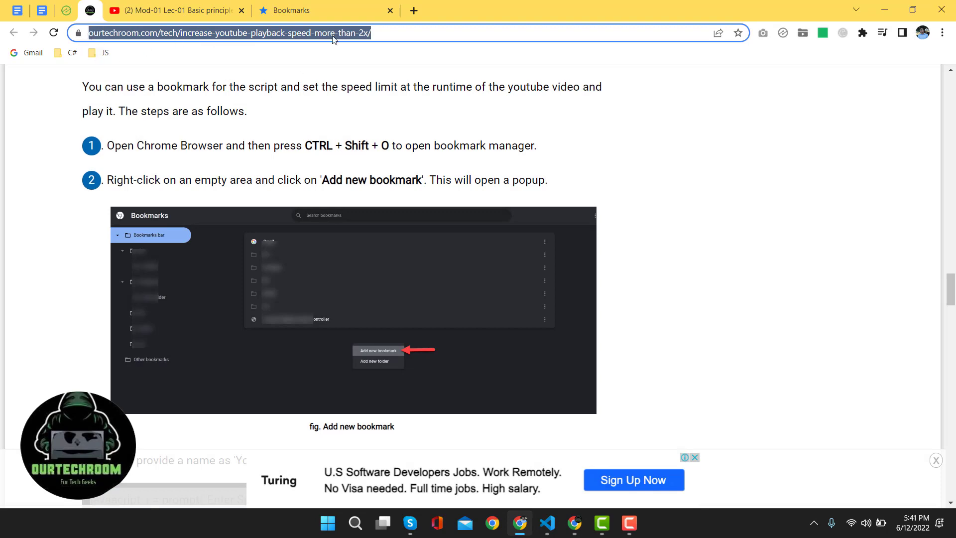
scroll(306, 355, down, 5)
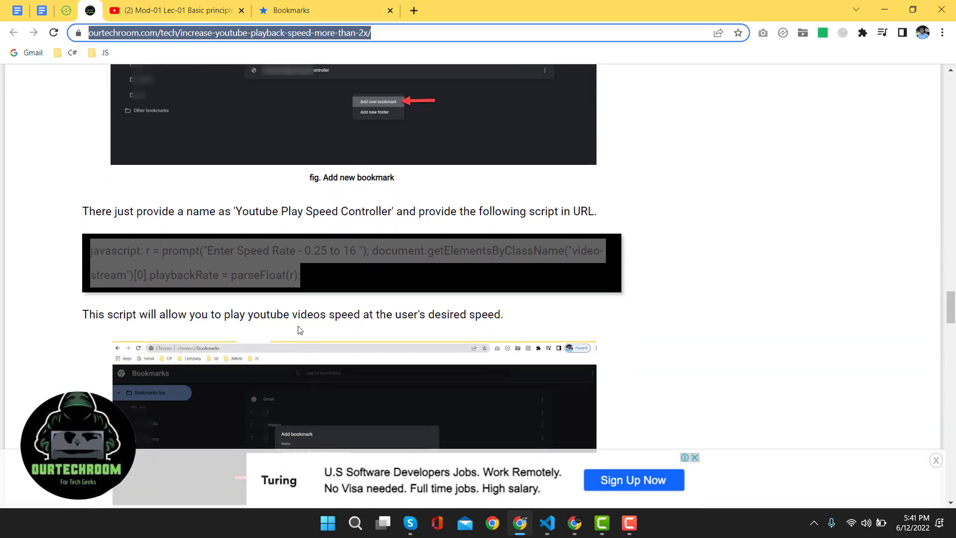
drag(309, 273, 78, 251)
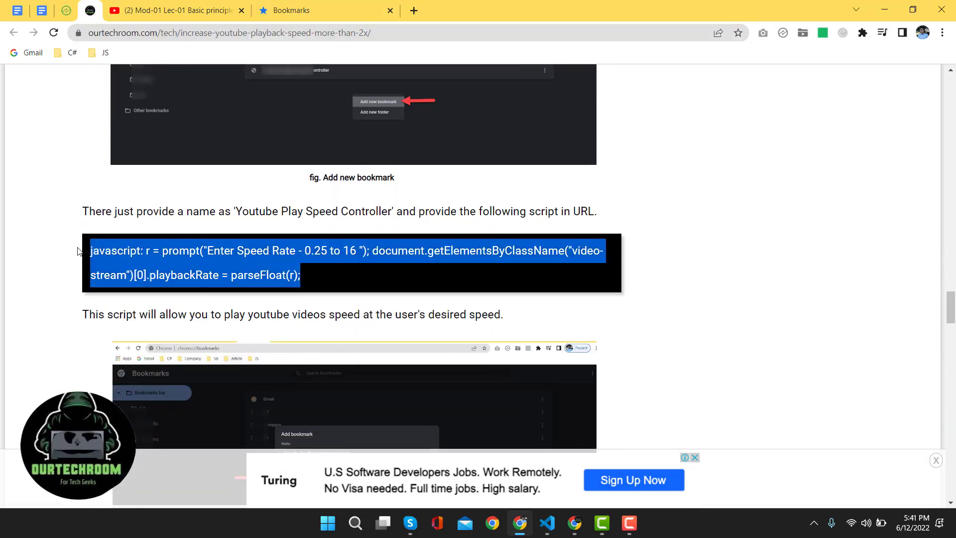
right_click(233, 268)
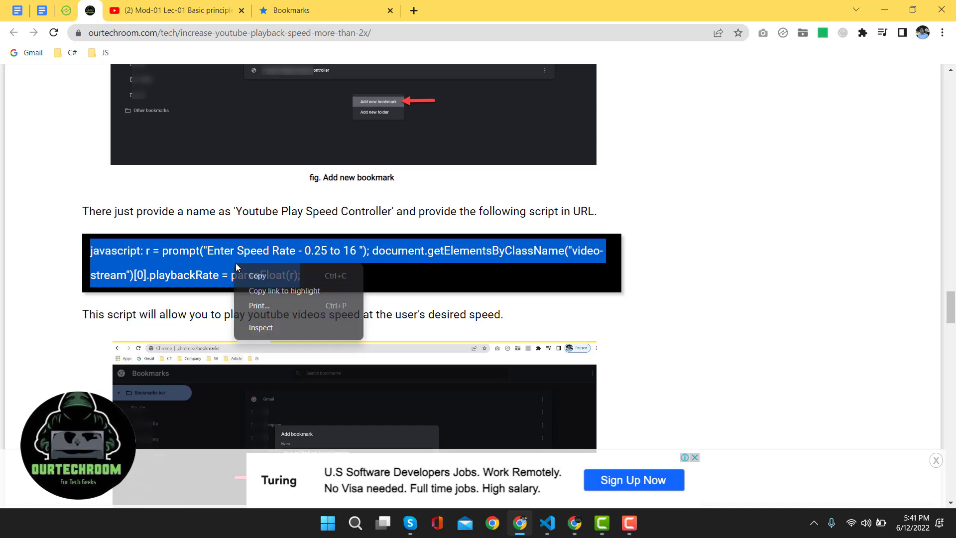
click(260, 276)
Paste the copied script as the new bookmark's URL and save the bookmark.
click(309, 4)
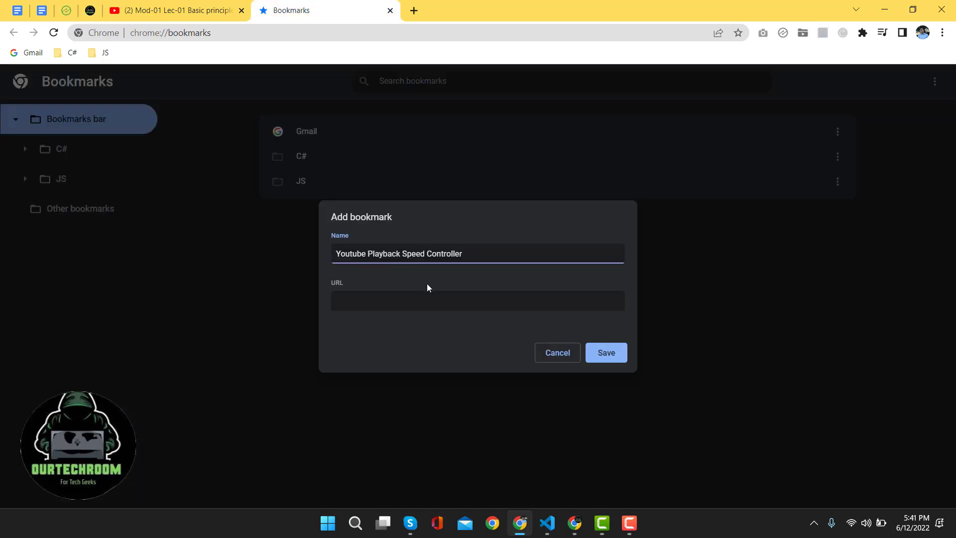
click(417, 298)
key(ctrl+v)
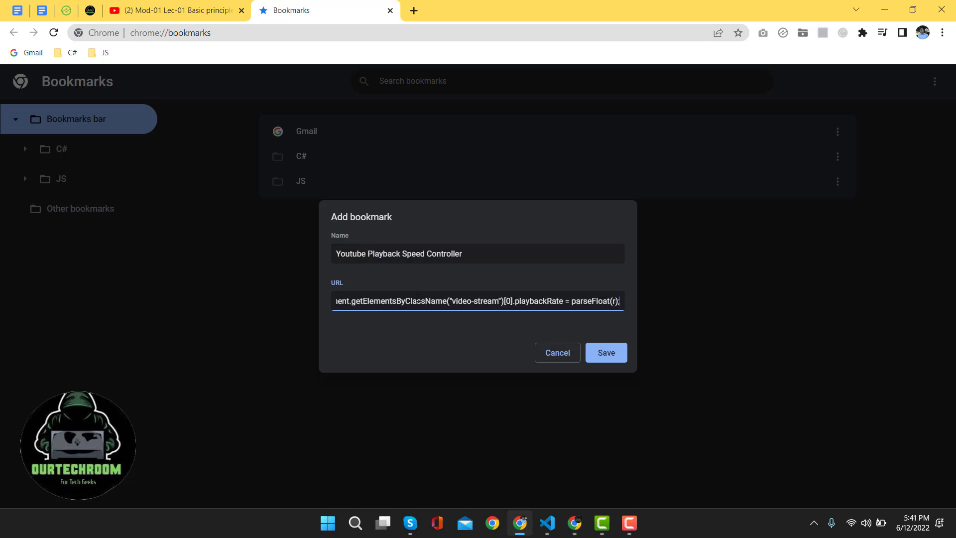
click(606, 353)
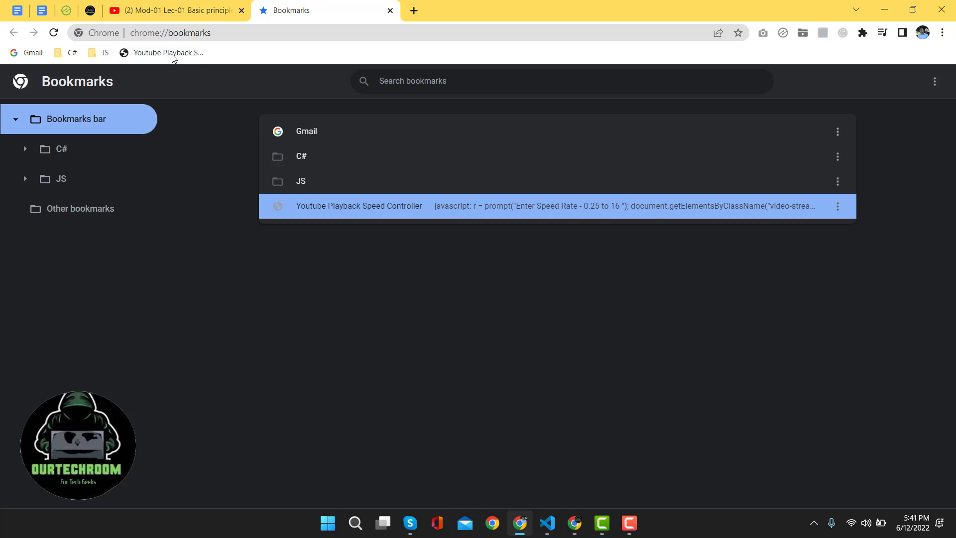
Run the new speed controller bookmark on the YouTube lecture, set the speed rate to 3, and play the video briefly.
key(ctrl+shift+Tab)
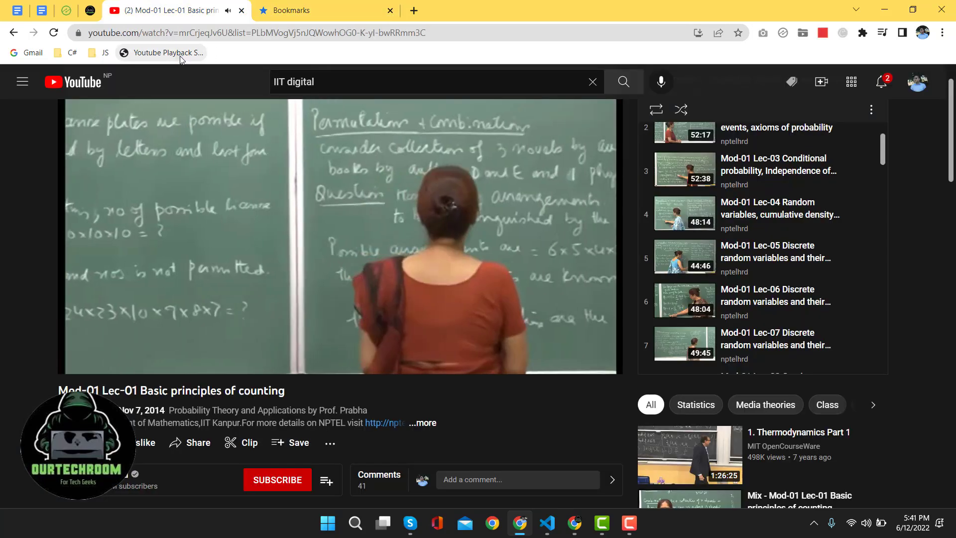
click(180, 55)
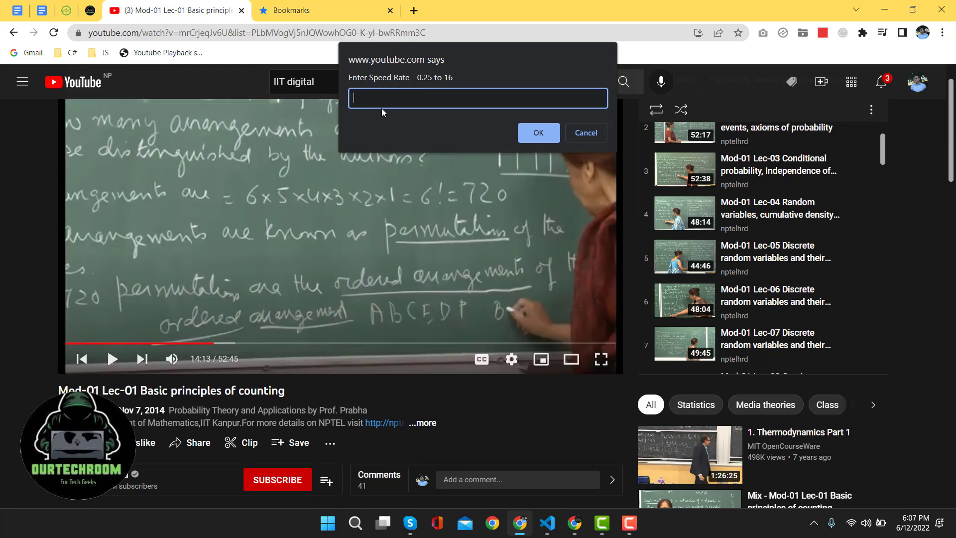
text(3)
click(536, 133)
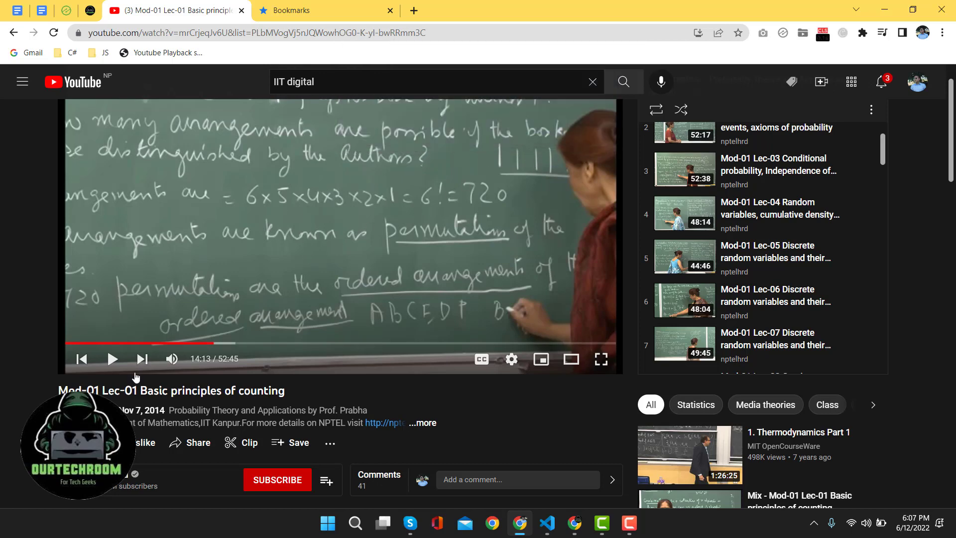
click(113, 360)
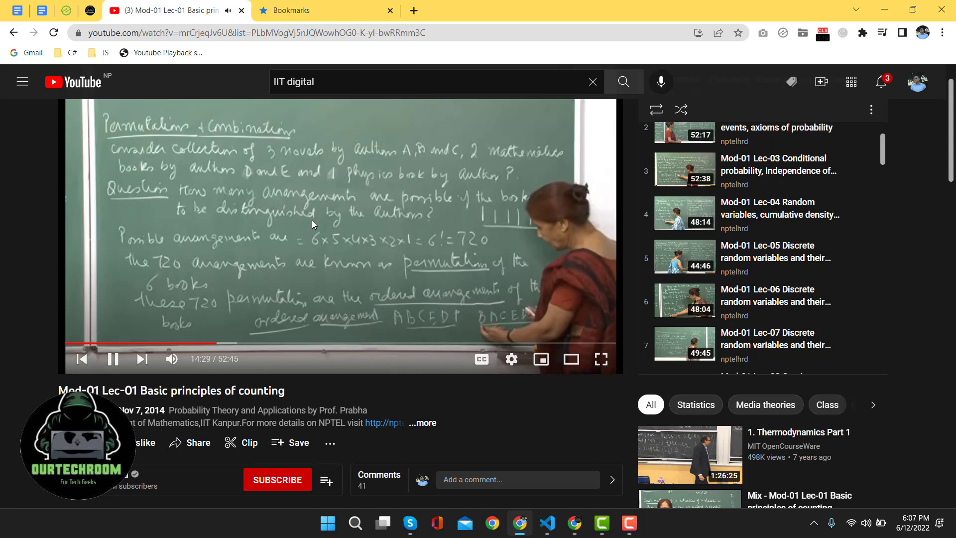
click(312, 221)
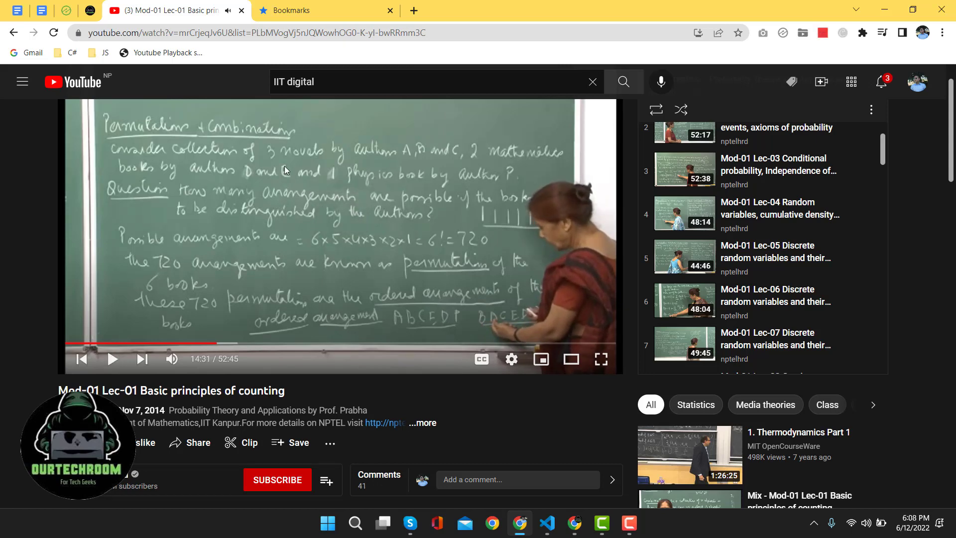
Run the speed controller bookmark again with a speed rate of 0.1, play the lecture briefly and pause it.
click(165, 58)
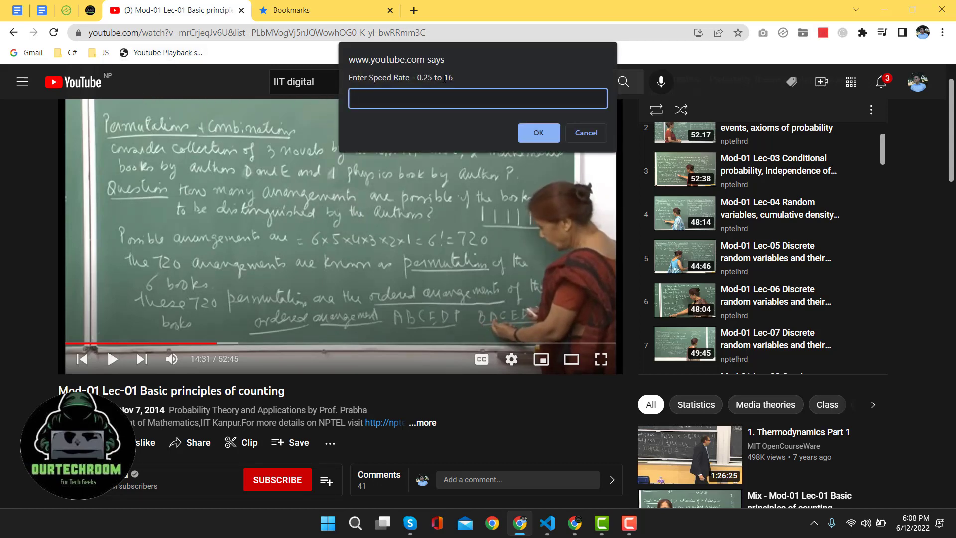
double_click(443, 79)
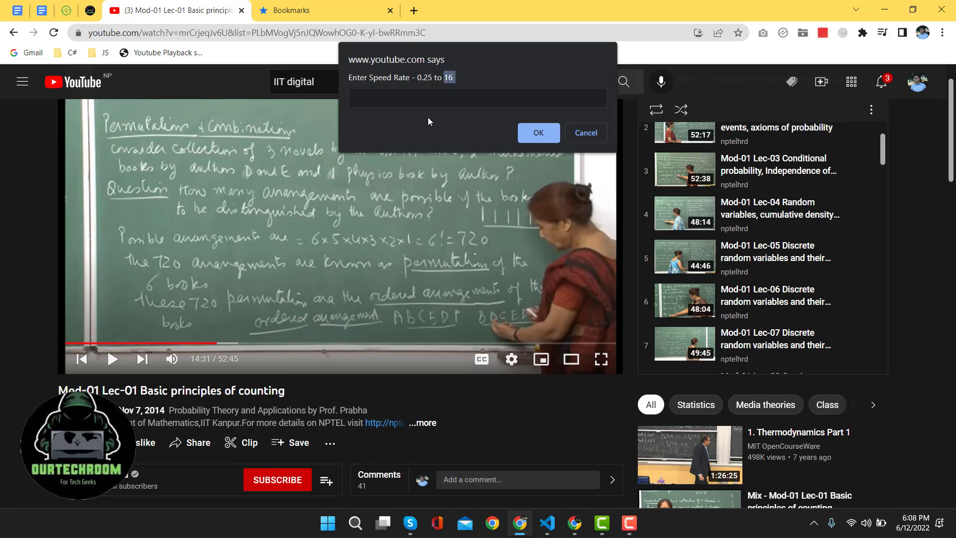
click(431, 102)
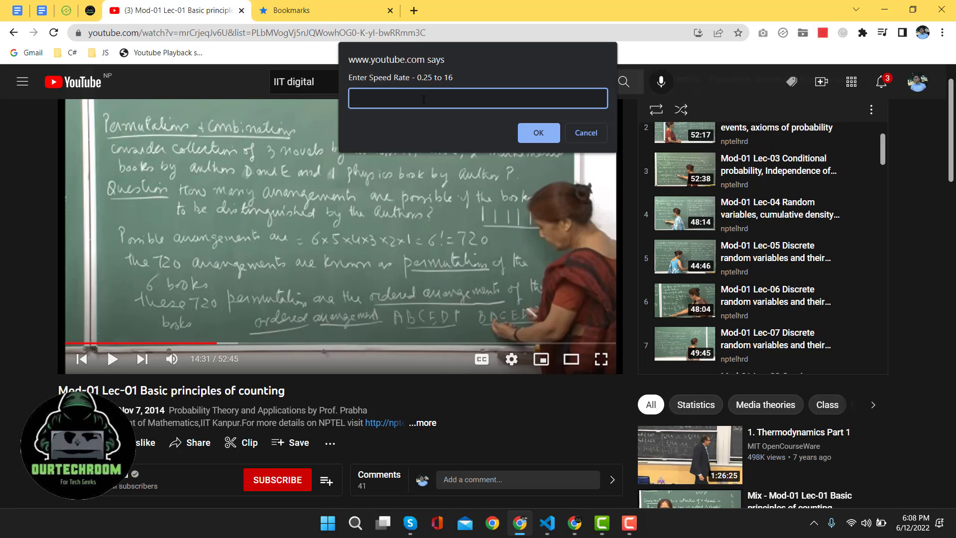
text(0.1)
click(540, 131)
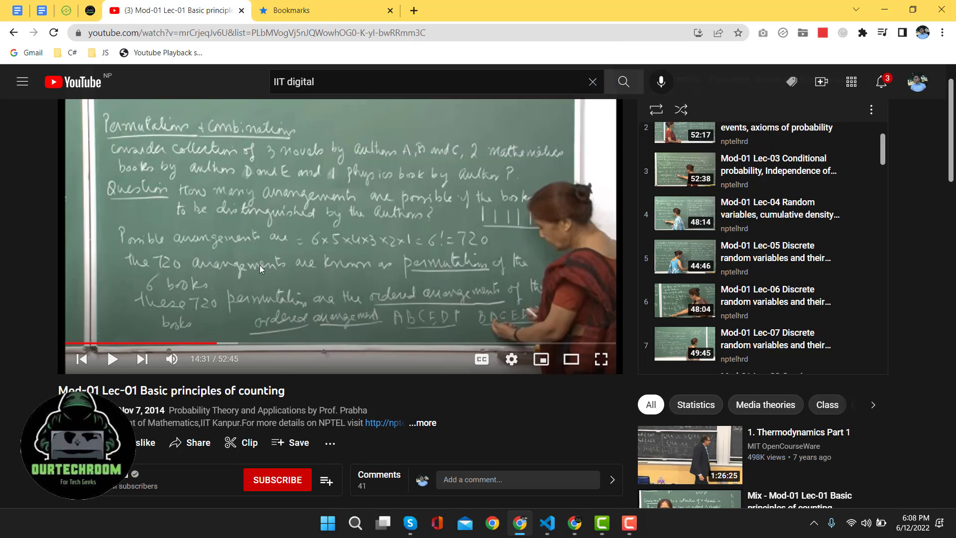
click(119, 363)
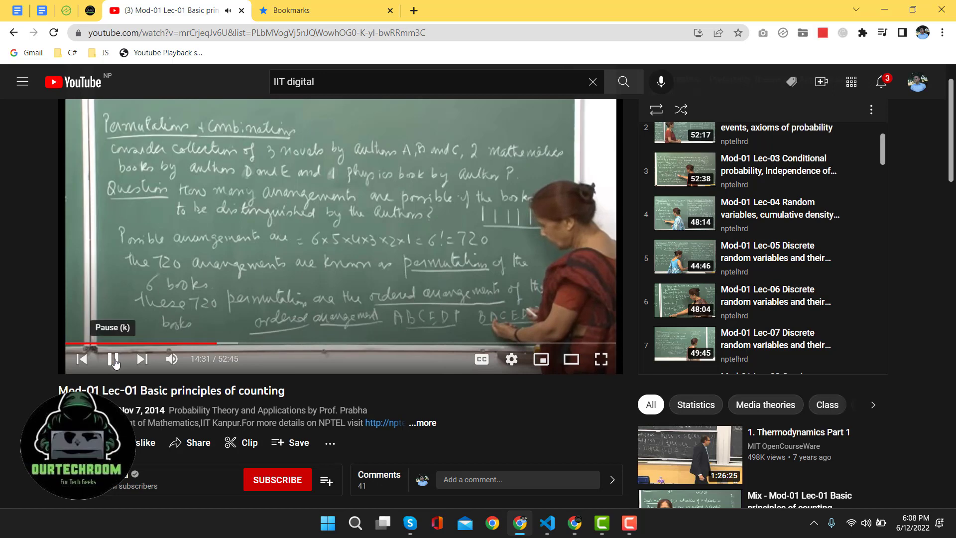
click(115, 361)
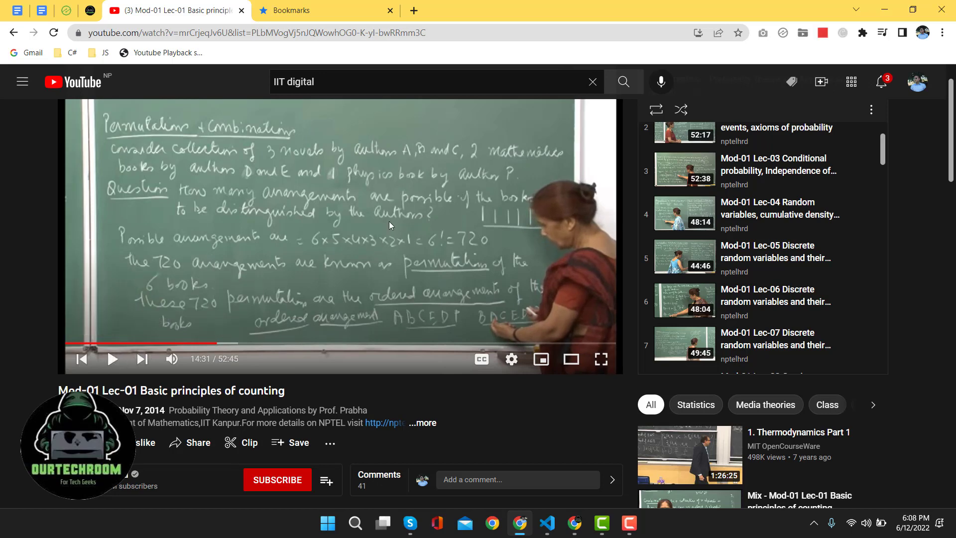
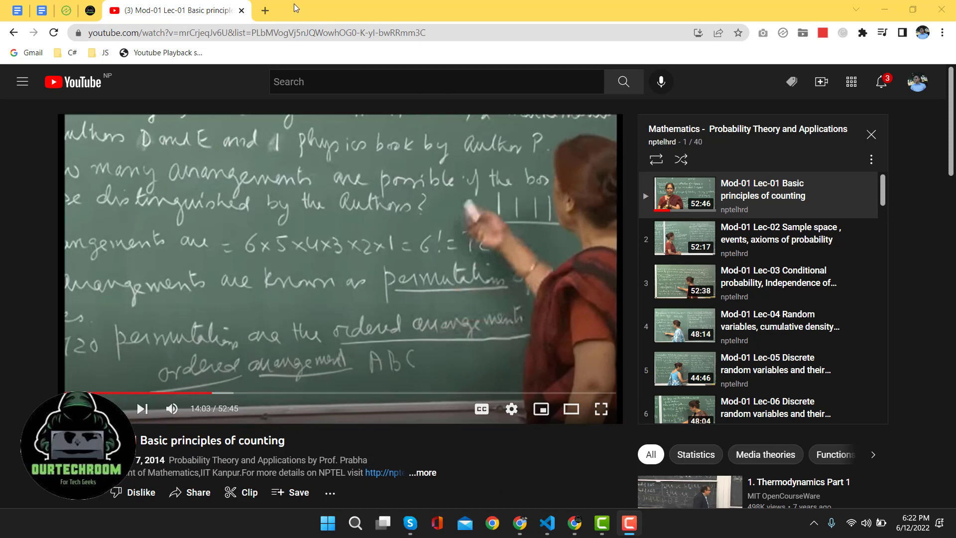
Search Google in a new tab for "video speed controller chrome extension" and open the extension's Chrome Web Store page.
click(265, 11)
click(275, 33)
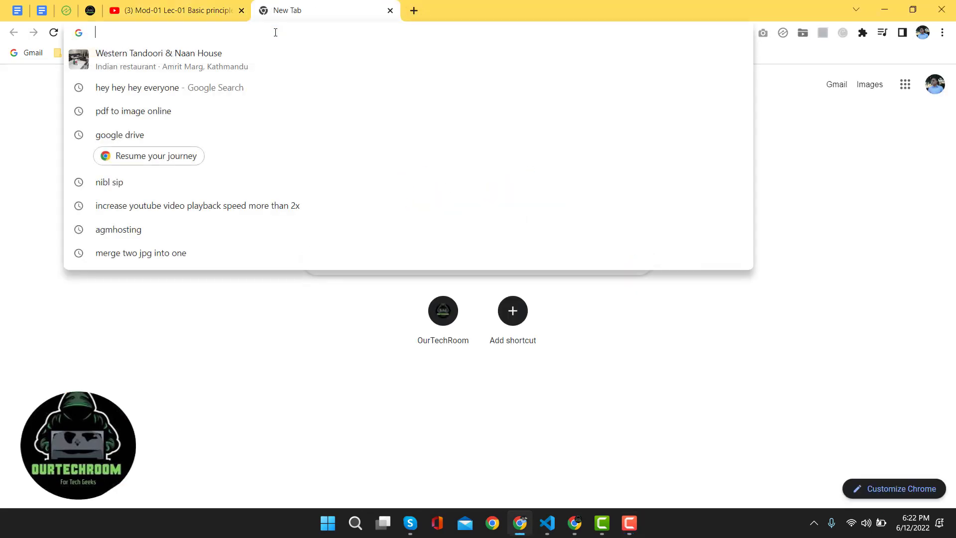
text(video speed)
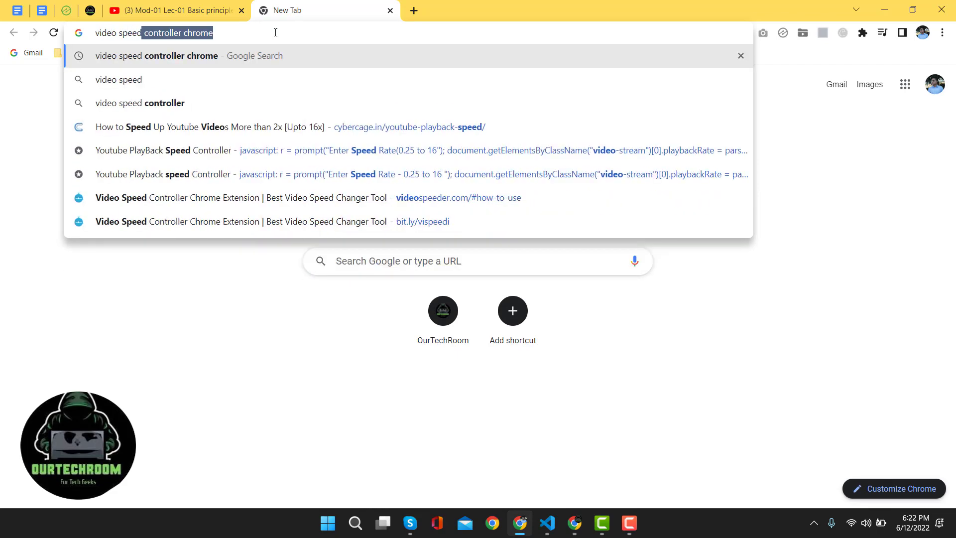
key(Right)
text(ex)
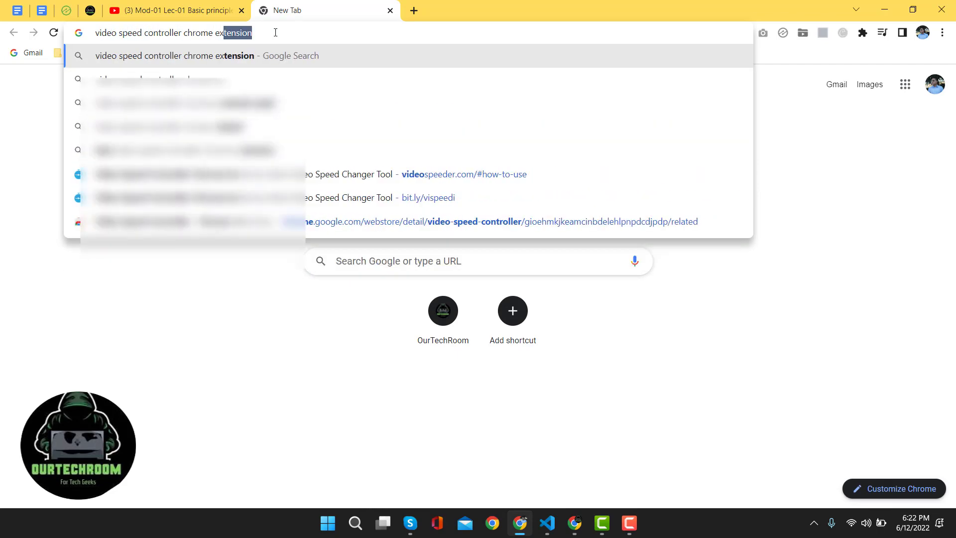
key(Return)
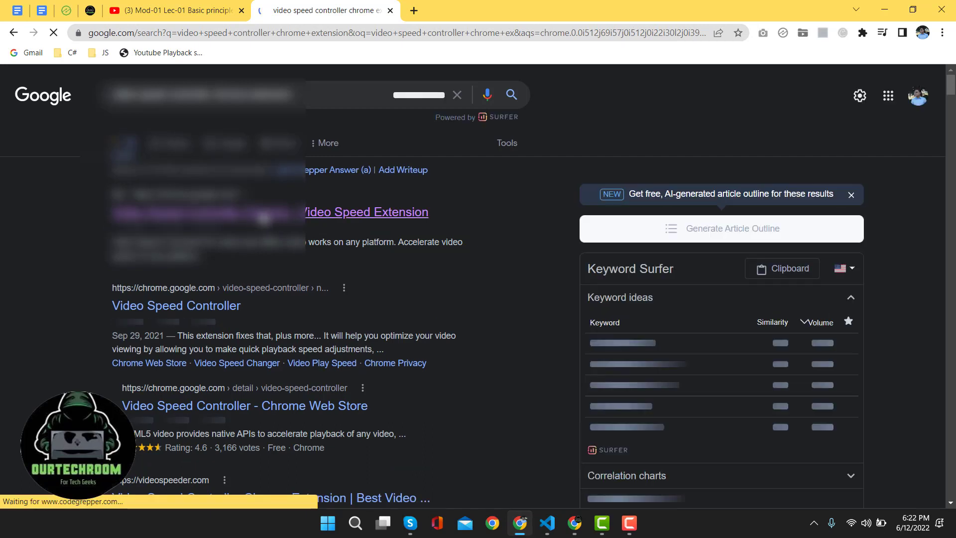
click(404, 221)
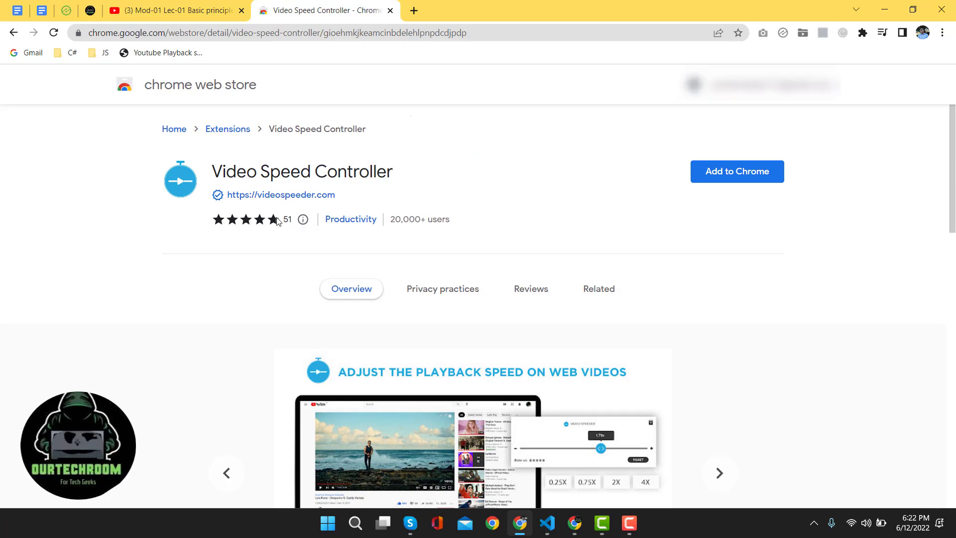
Examine the Video Speed Controller store page, including its usage instructions, shortcuts, preview images and user reviews.
triple_click(269, 239)
click(205, 311)
scroll(209, 310, down, 10)
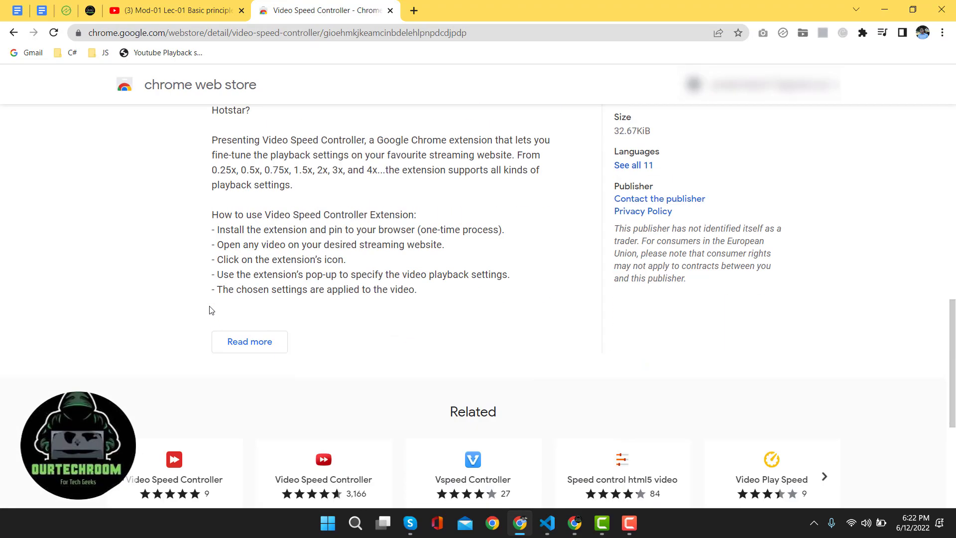
scroll(211, 310, down, 1)
scroll(212, 310, up, 4)
click(262, 406)
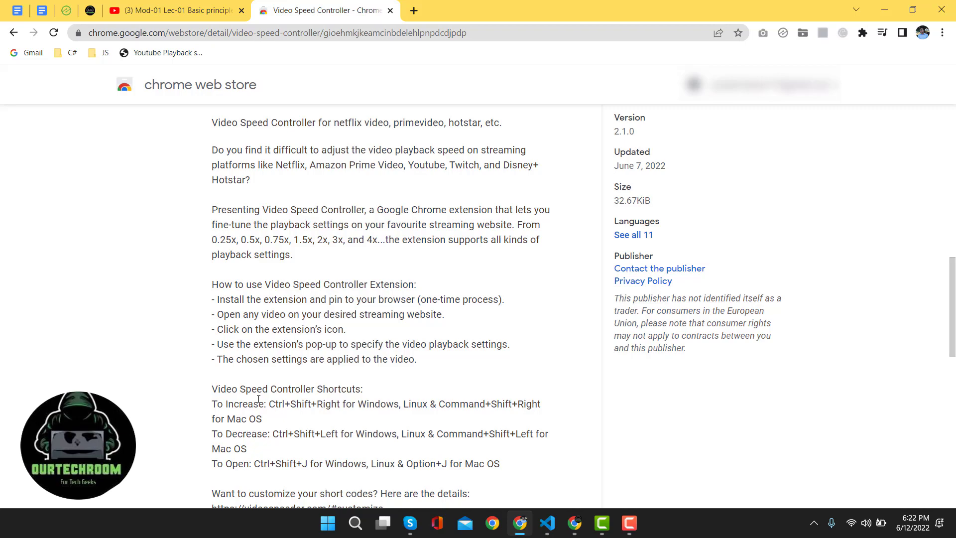
scroll(261, 256, down, 3)
scroll(242, 218, up, 2)
scroll(227, 264, up, 3)
scroll(411, 338, up, 5)
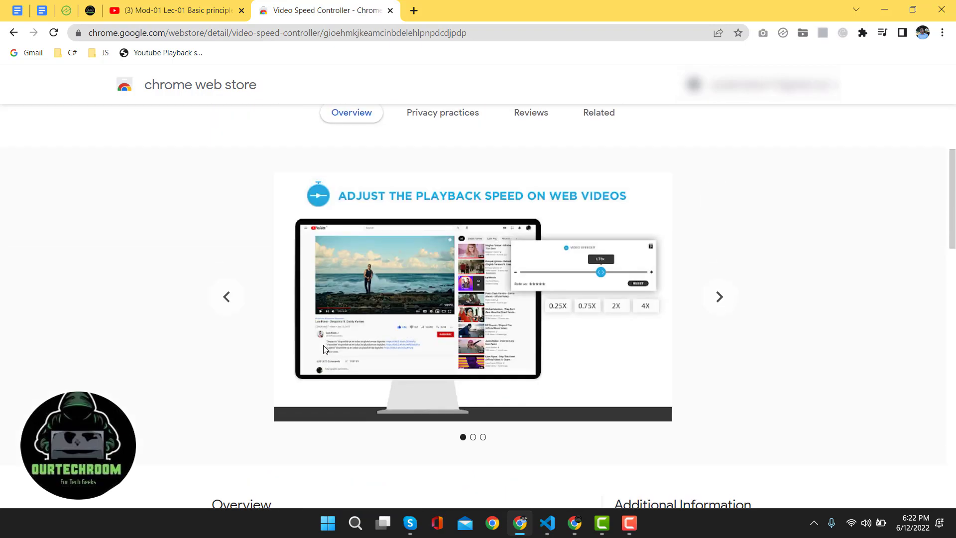
click(532, 240)
key(F10)
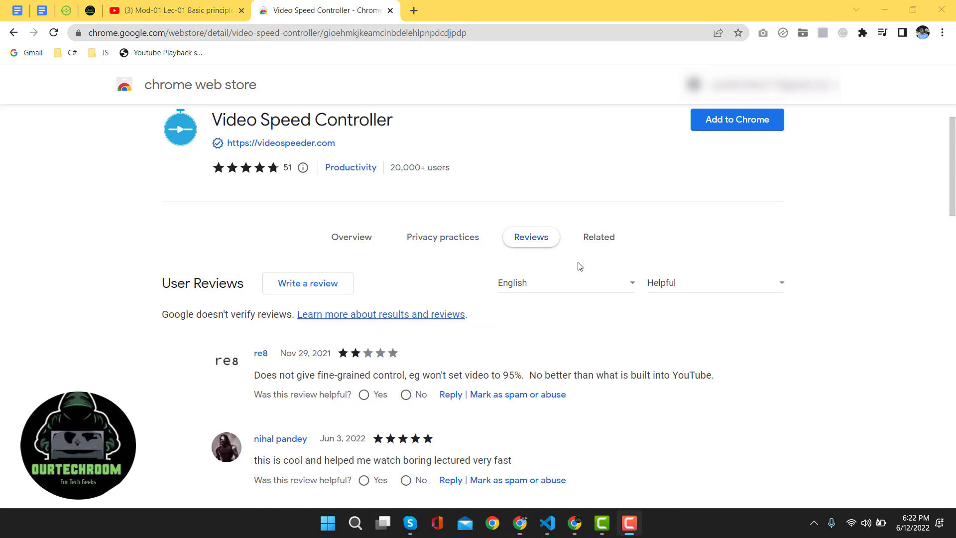
scroll(482, 350, up, 1)
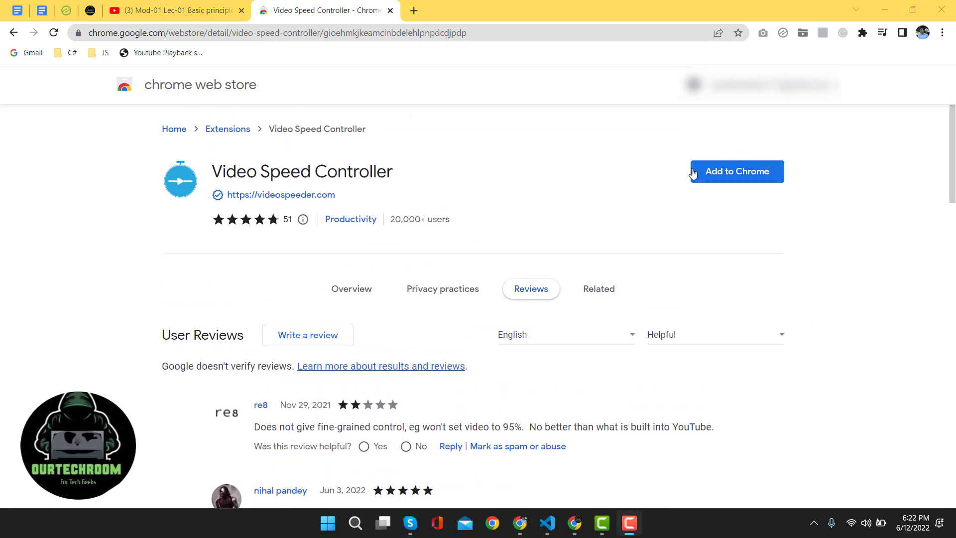
Add the Video Speed Controller extension to Chrome, and close its how-to-use page and the store page.
click(749, 175)
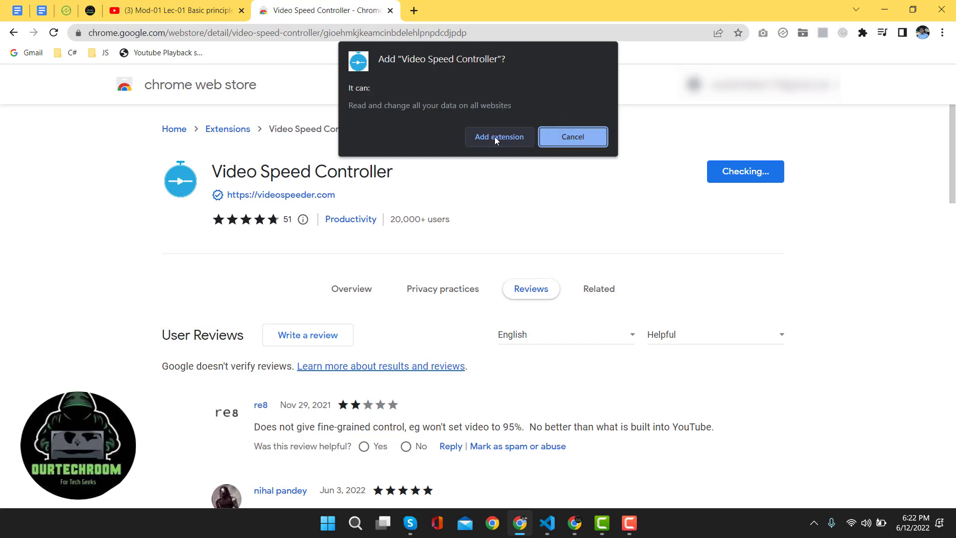
click(494, 136)
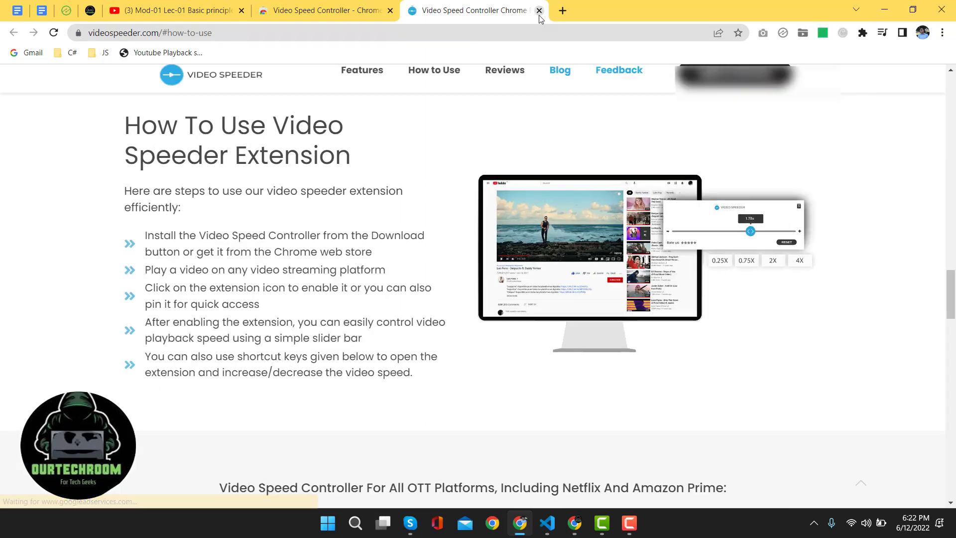
click(539, 13)
click(539, 11)
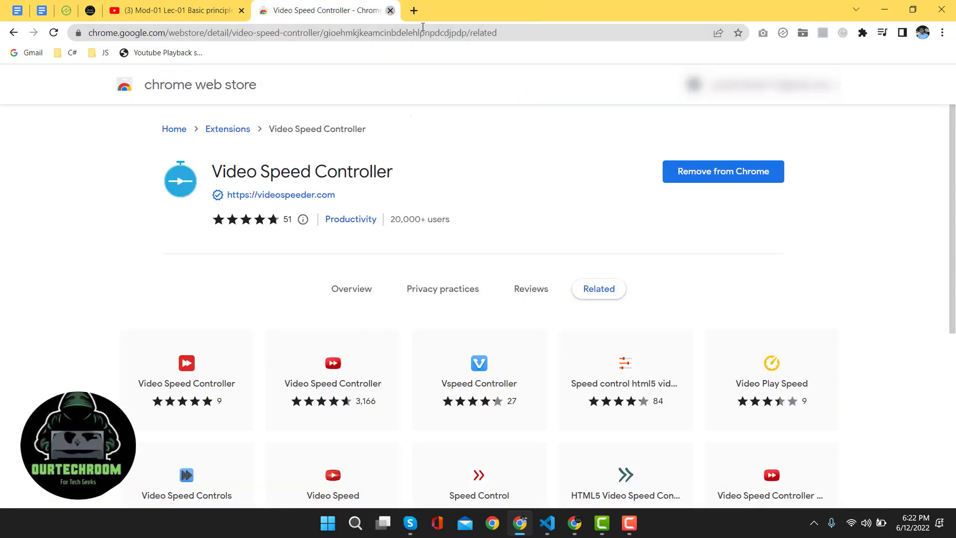
click(390, 10)
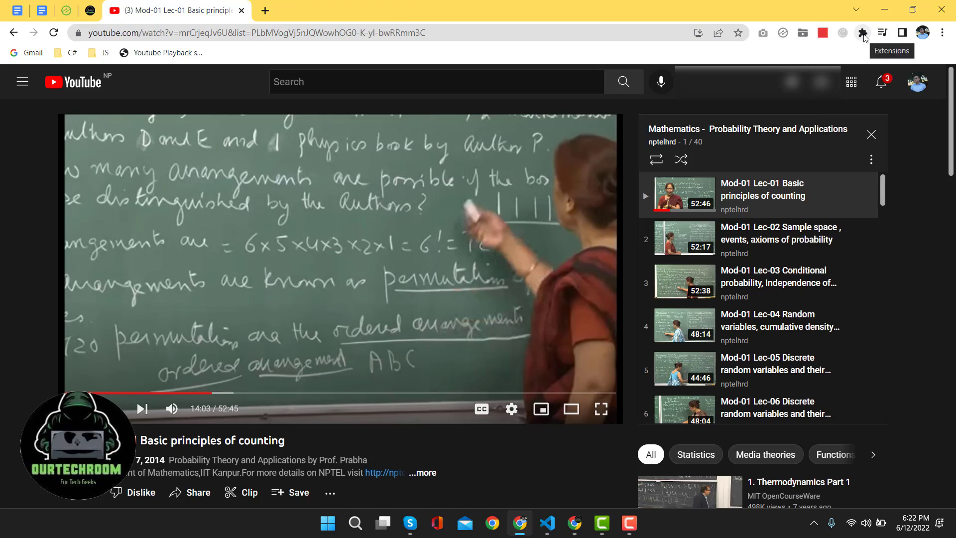
Pin the Video Speed Controller extension to the browser toolbar and close the extensions list.
click(863, 34)
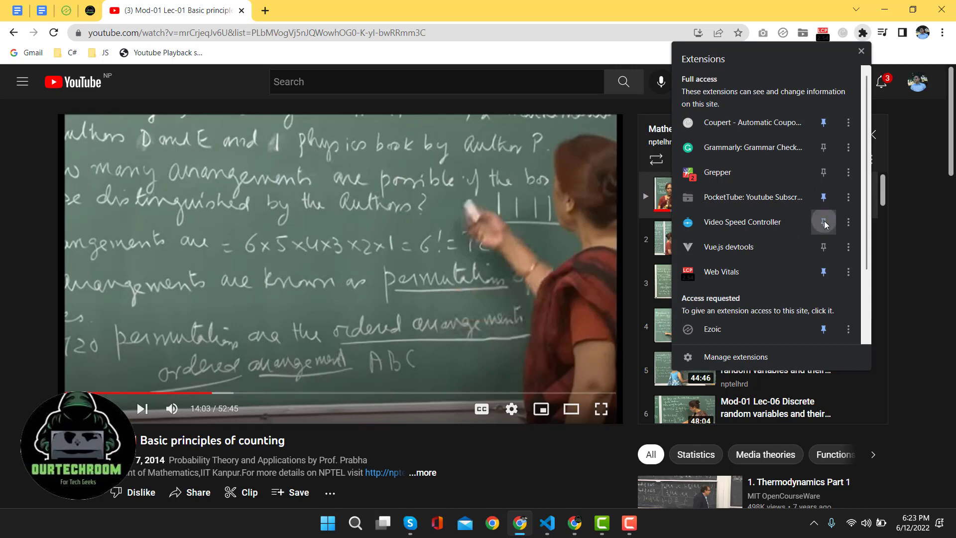
click(824, 222)
click(844, 36)
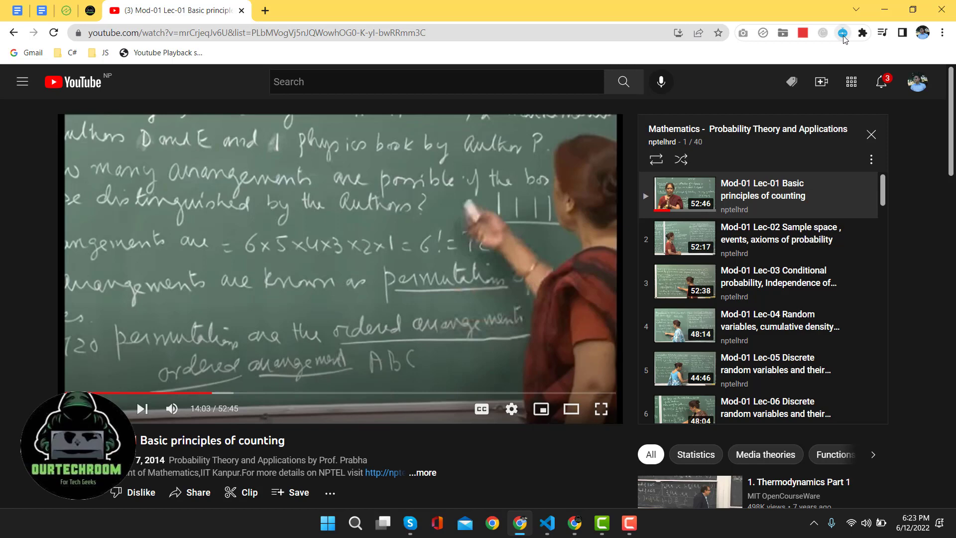
Set the playback speed to 3x in the Video Speeder popup and play the lecture.
click(844, 39)
drag(657, 101, 766, 101)
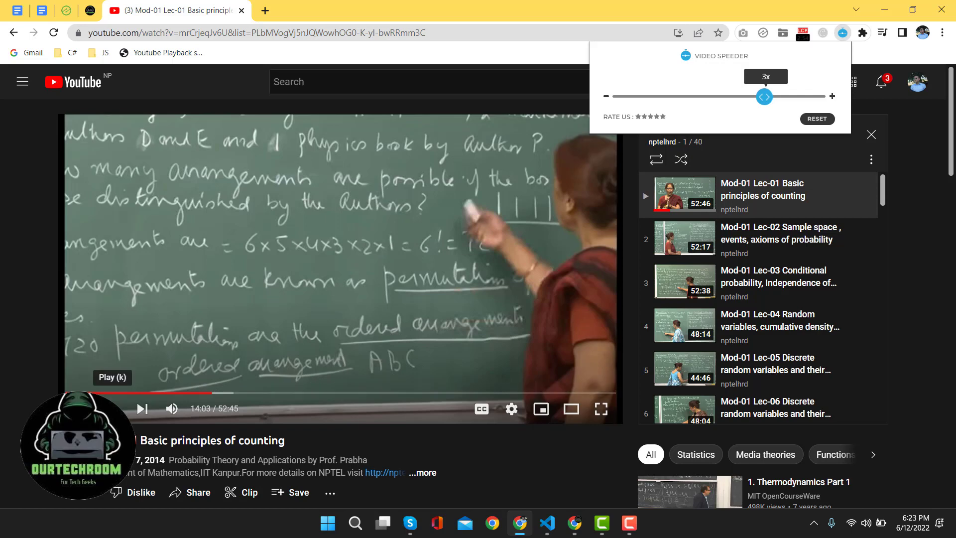
click(113, 408)
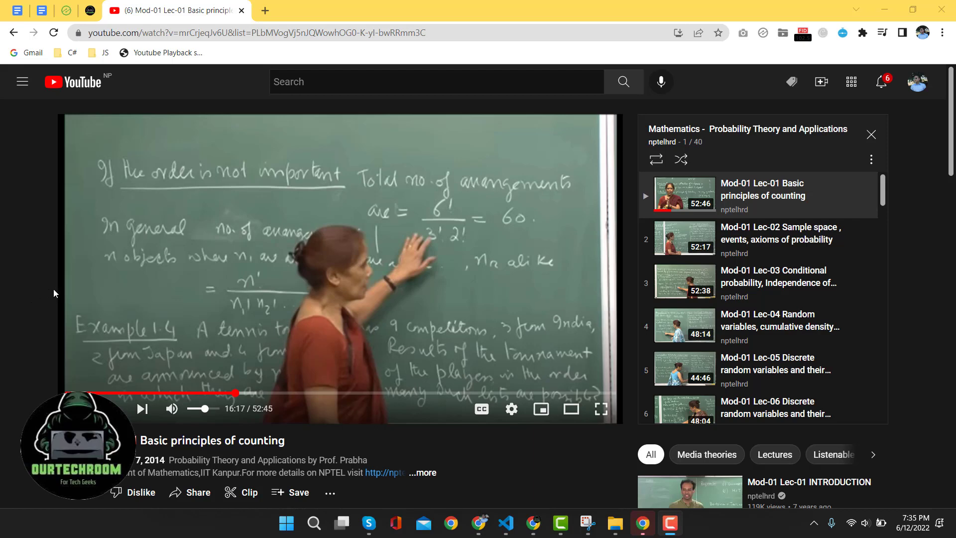
Check the console shortcut in the ourtechroom.com article, and open an enlarged, cleared developer console on the YouTube lecture page.
key(ctrl+shift+Tab)
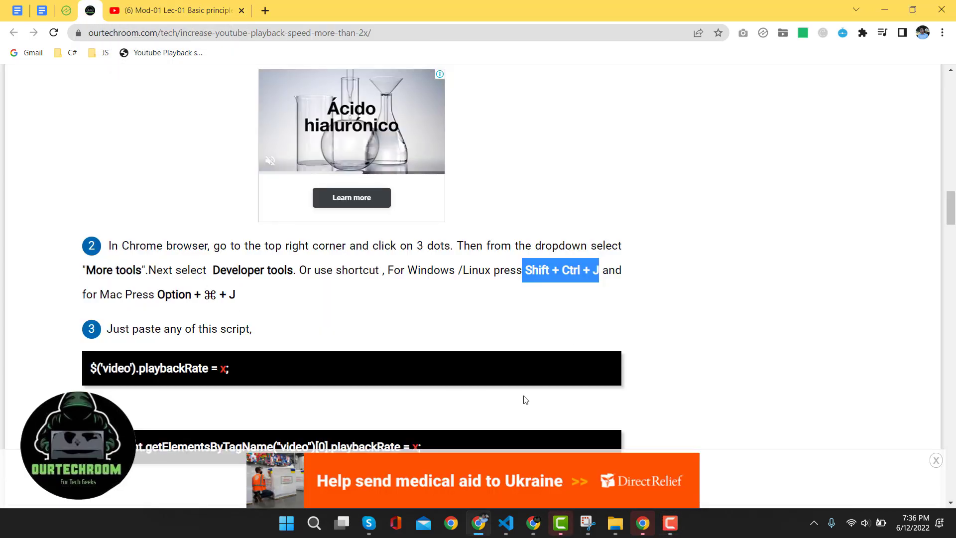
drag(522, 270, 598, 270)
double_click(533, 269)
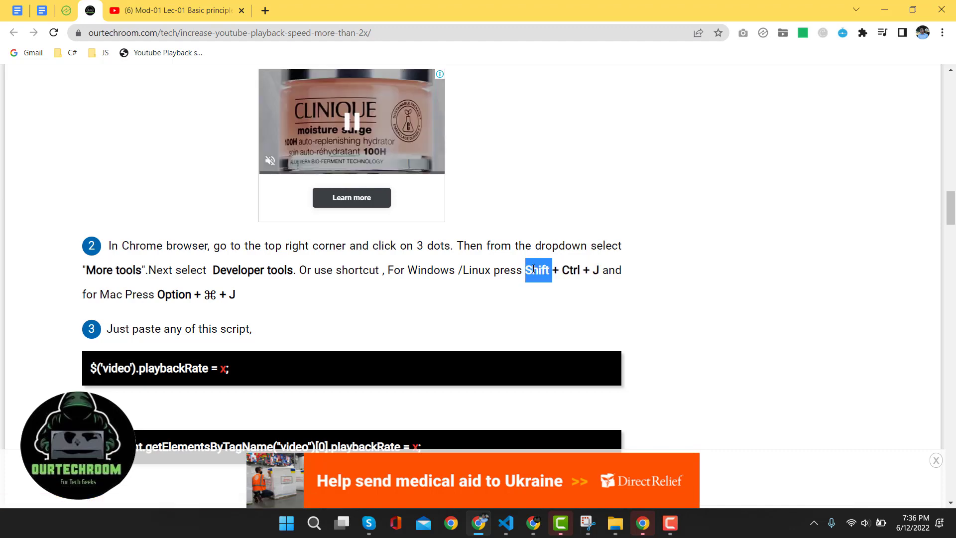
click(170, 16)
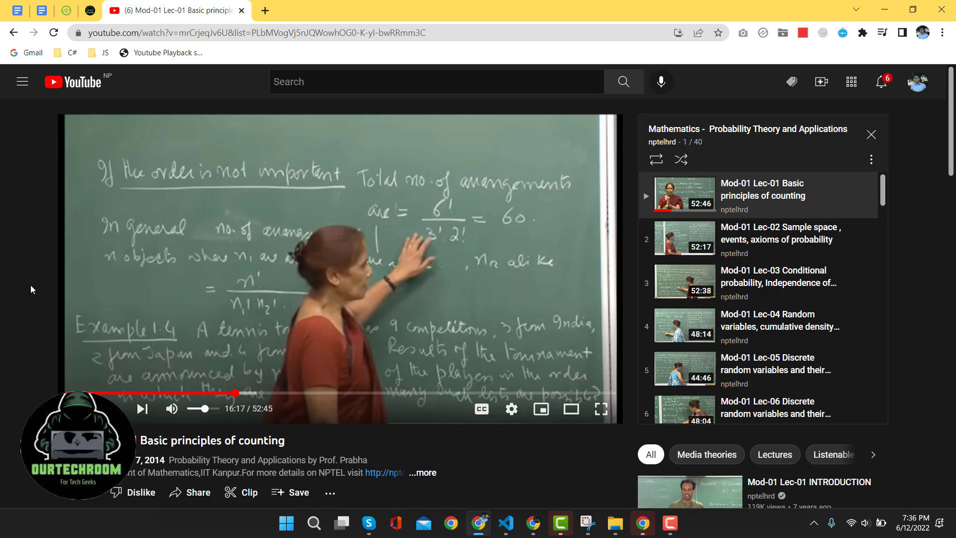
key(ctrl+shift+j)
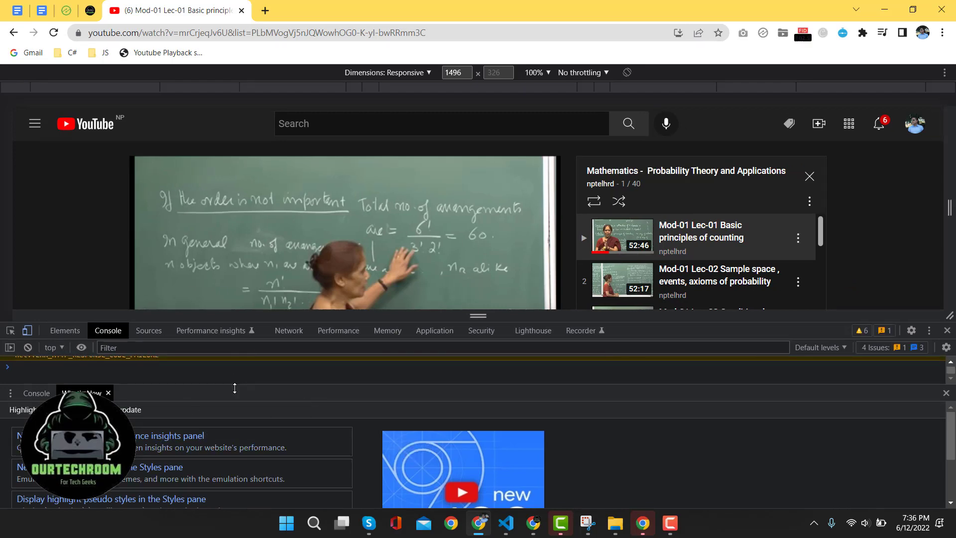
drag(234, 388, 235, 495)
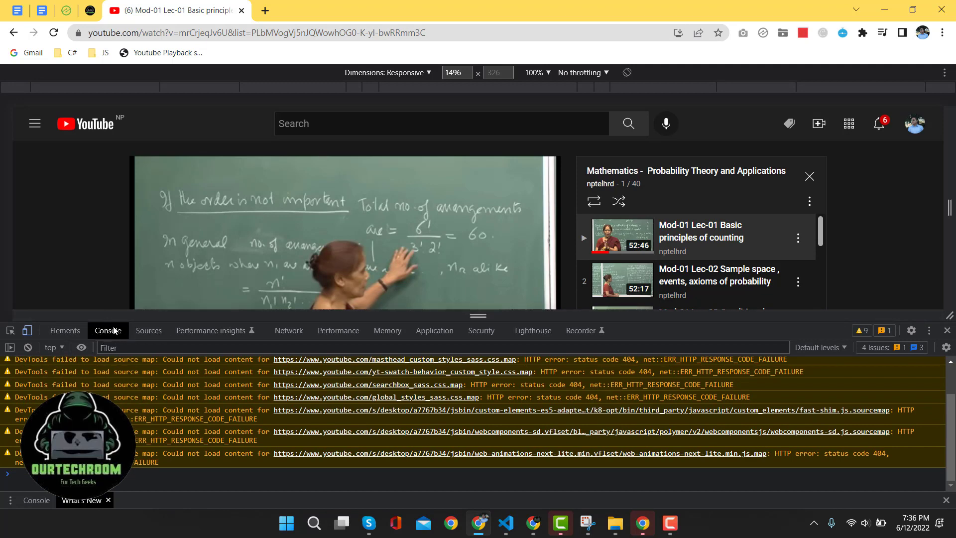
click(28, 347)
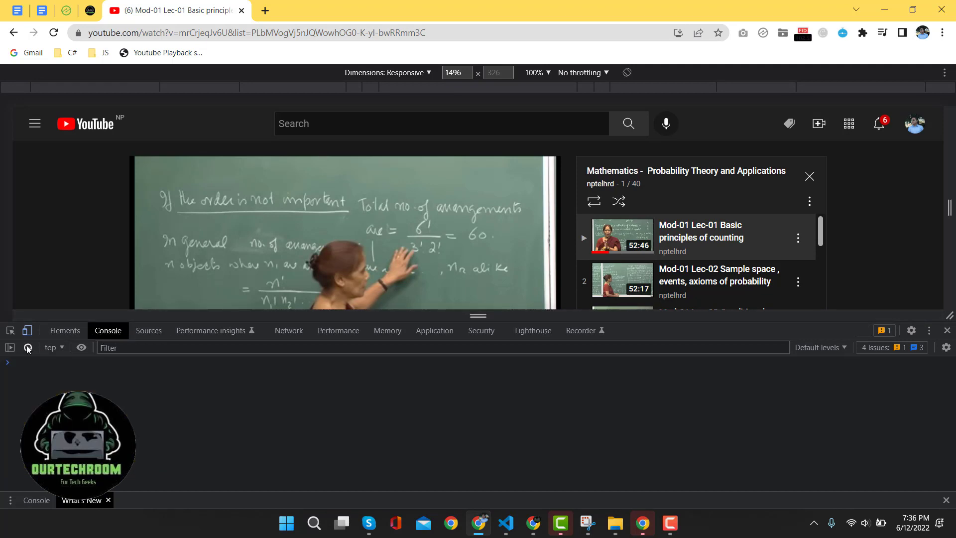
Copy the script document.querySelector('video').playbackRate = x; from step 3 of the ourtechroom.com article.
click(90, 10)
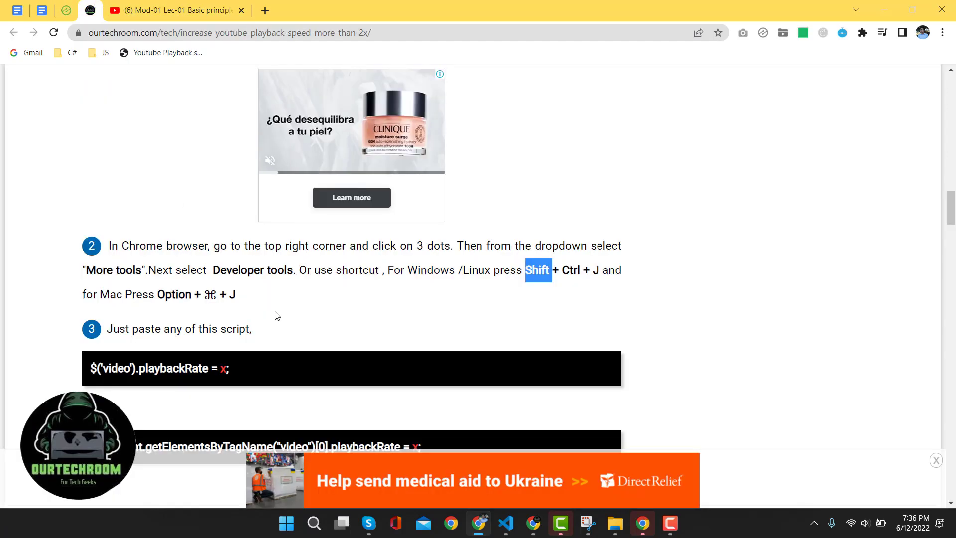
scroll(269, 304, down, 3)
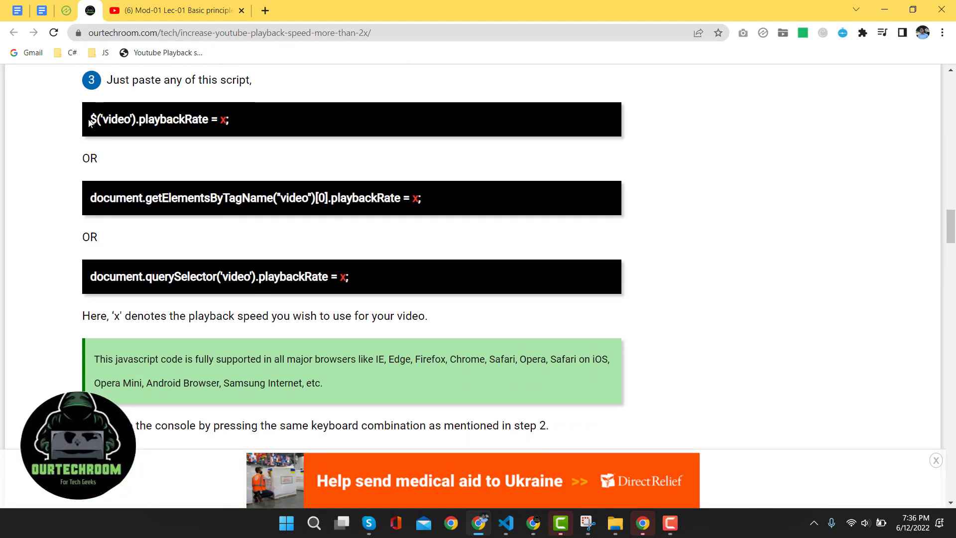
drag(89, 119, 257, 125)
drag(90, 197, 422, 199)
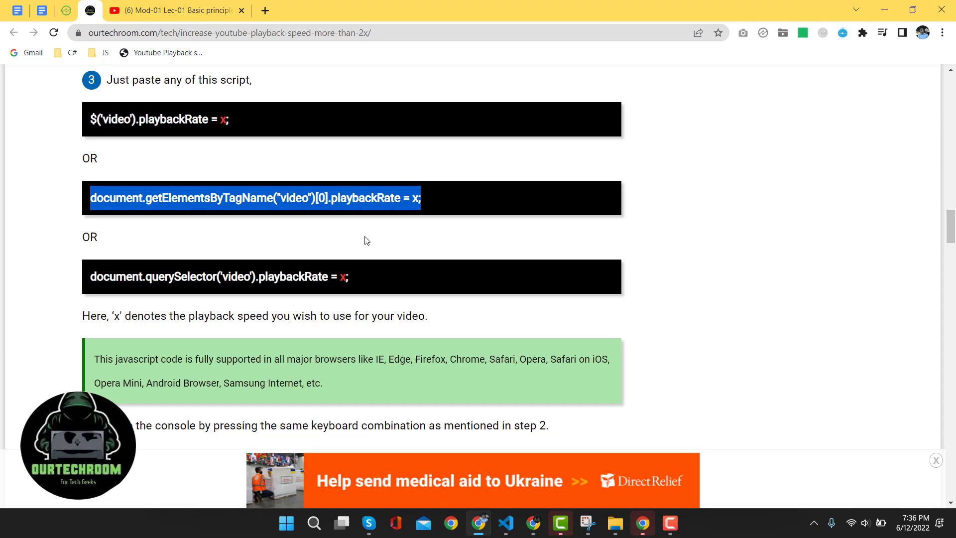
drag(91, 276, 374, 285)
key(ctrl+c)
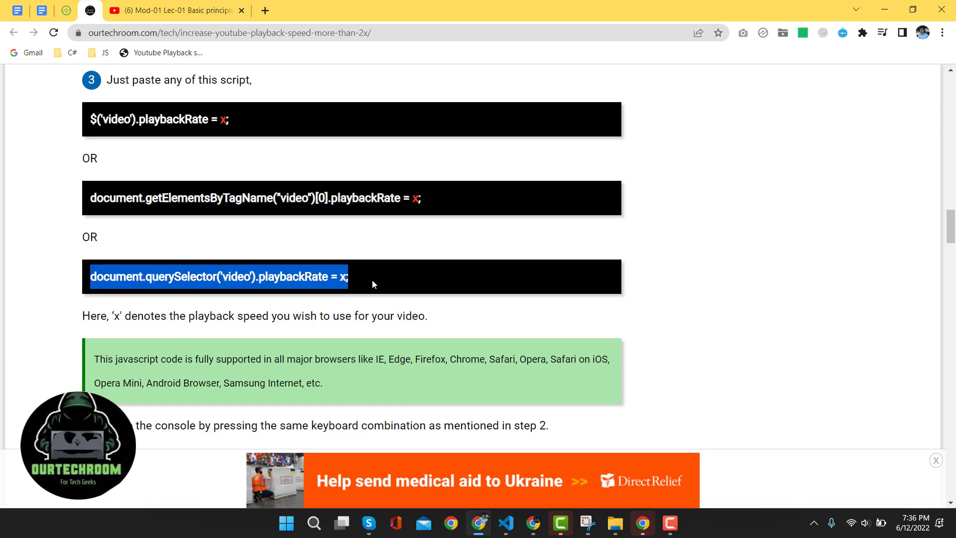
Paste the copied script into the lecture page's console and replace x with 3 as the playback rate.
click(184, 9)
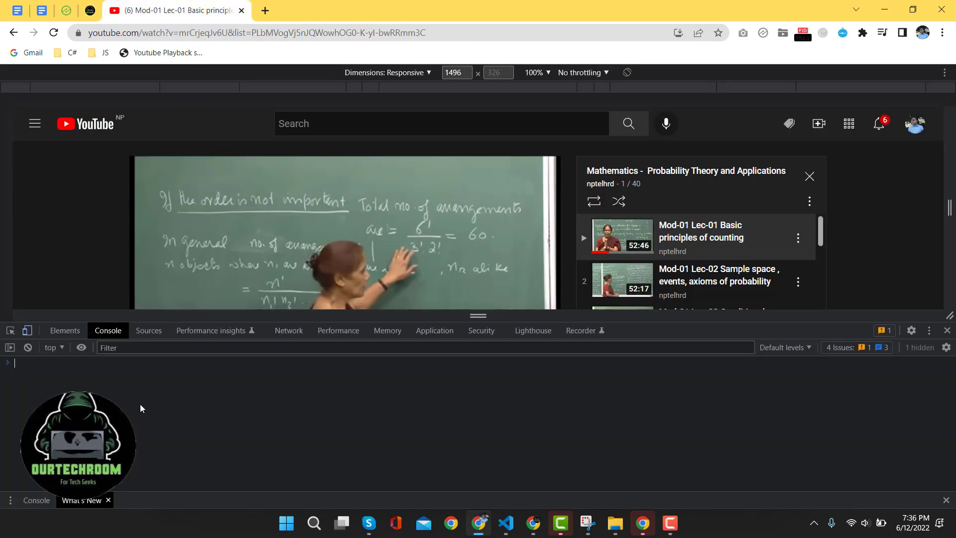
key(ctrl+v)
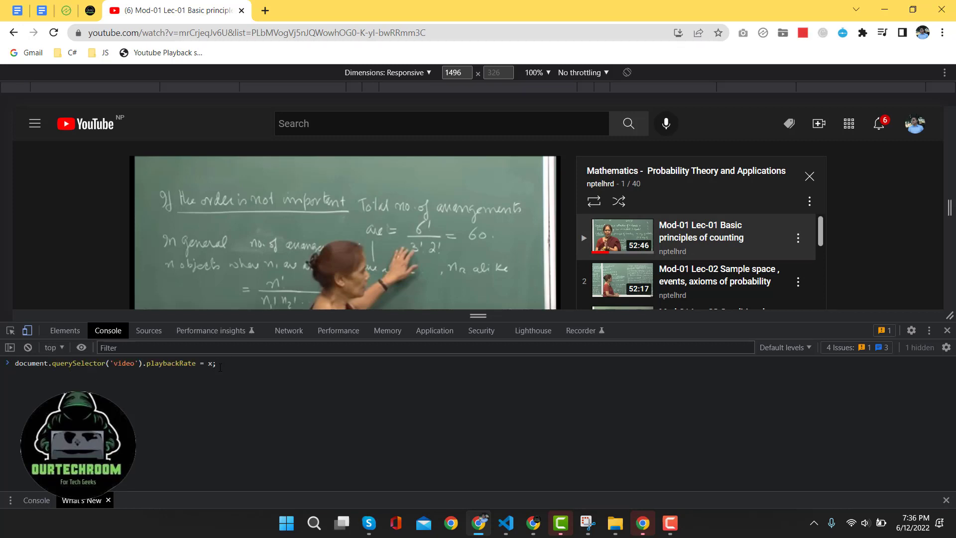
key(BackSpace)
text(3)
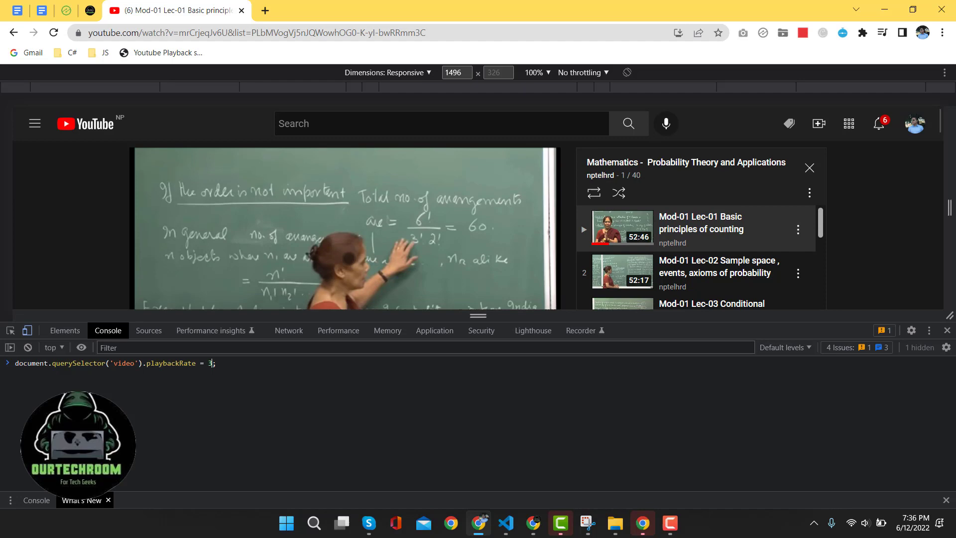
With the console cleared and the lecture playing, run the playbackRate = 3 script and close the developer tools.
scroll(345, 224, down, 1)
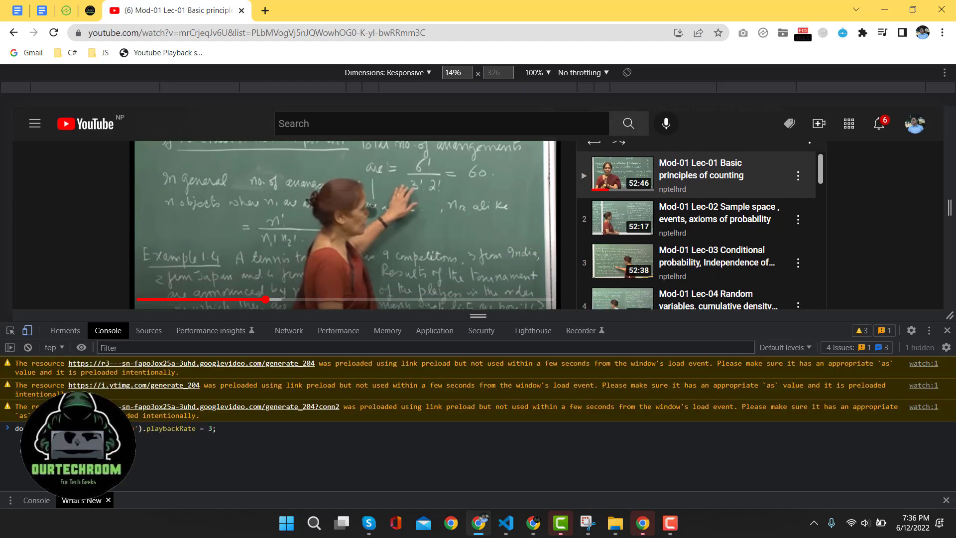
click(28, 347)
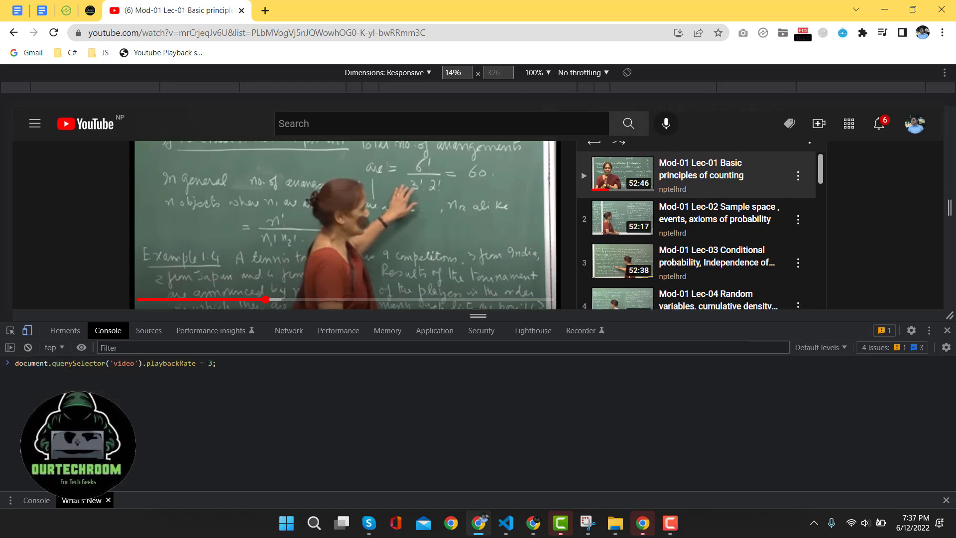
scroll(359, 230, up, 1)
scroll(360, 231, down, 1)
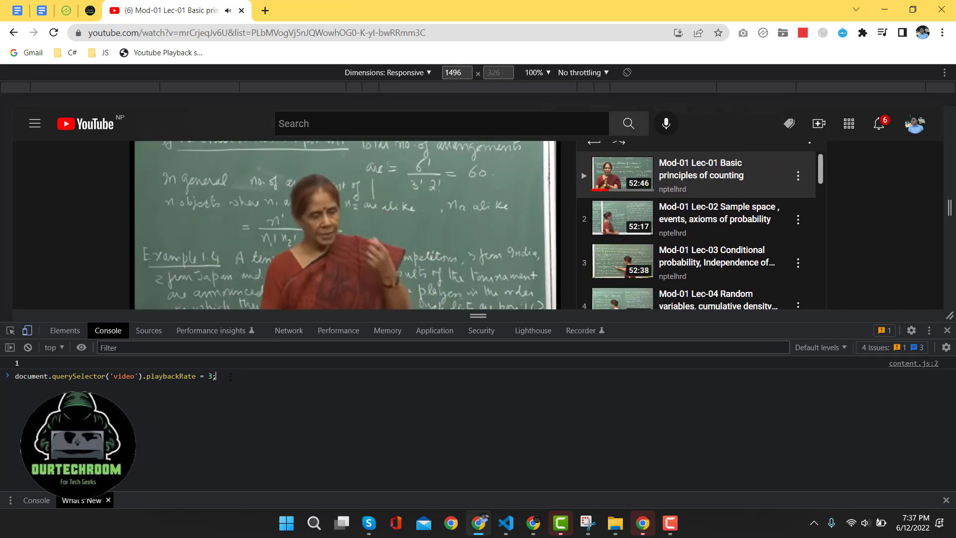
key(Return)
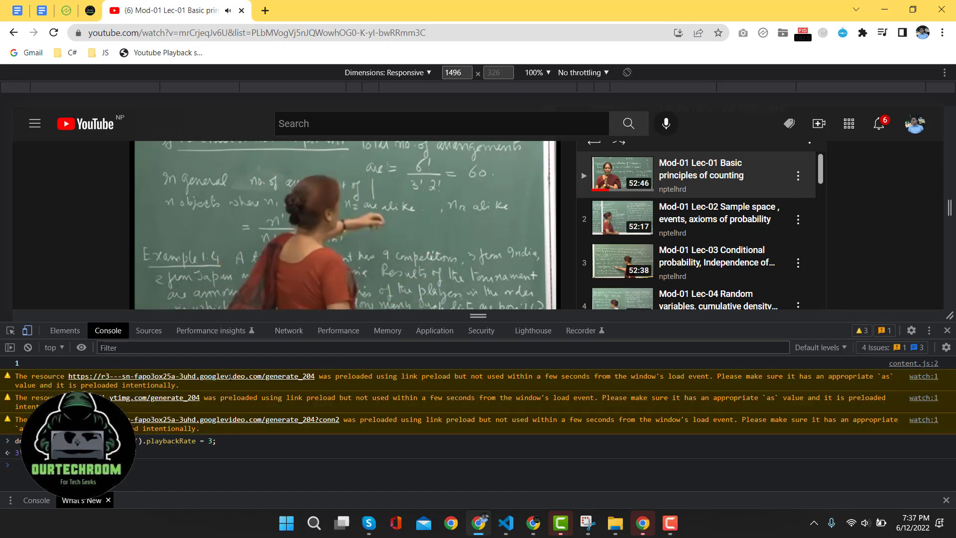
click(947, 331)
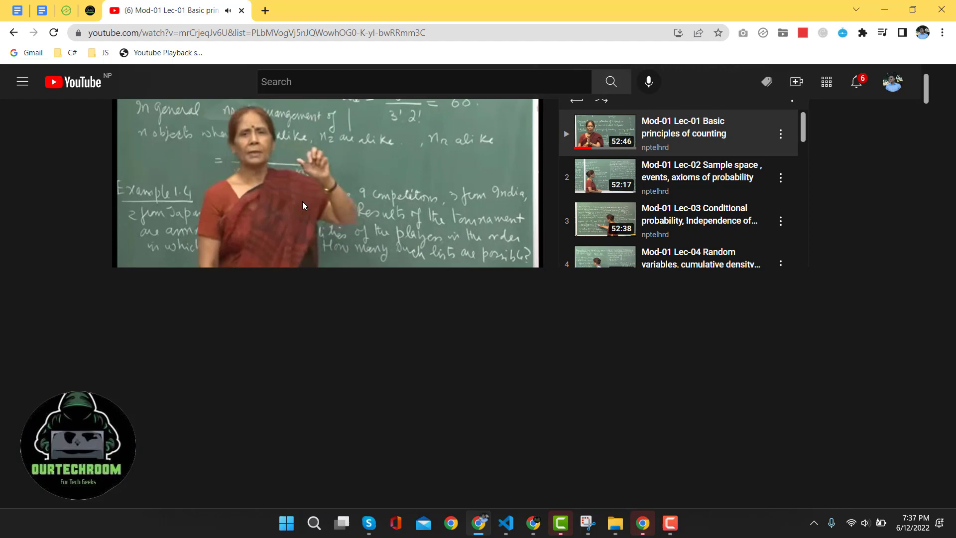